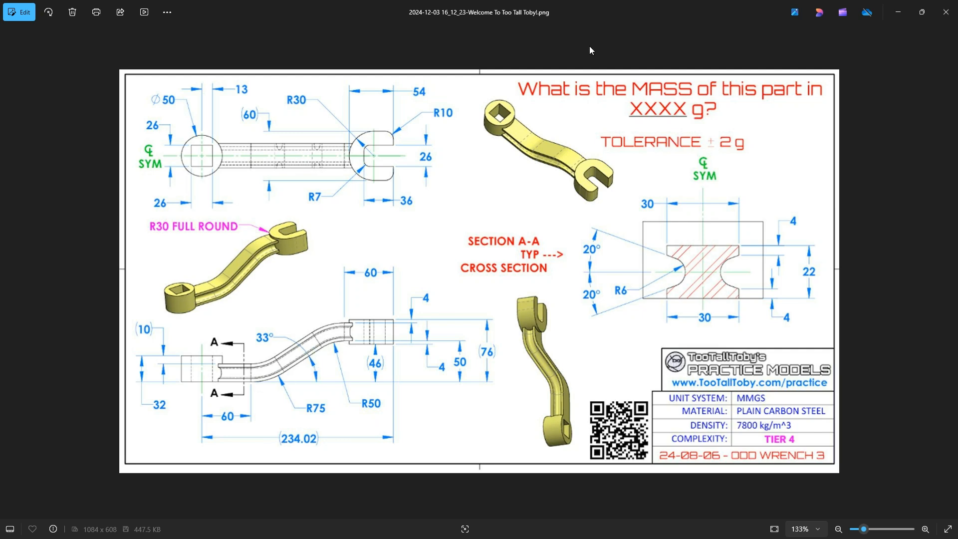
Switch from the reference drawing to IRONCAD and delete the existing wrench part from the scene
double_click(618, 16)
left_click(873, 12)
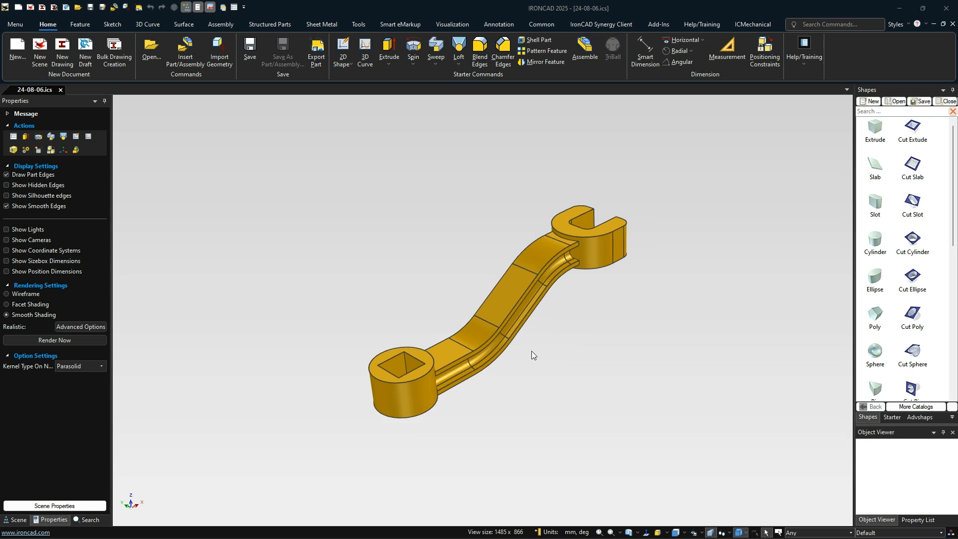
left_click(465, 313)
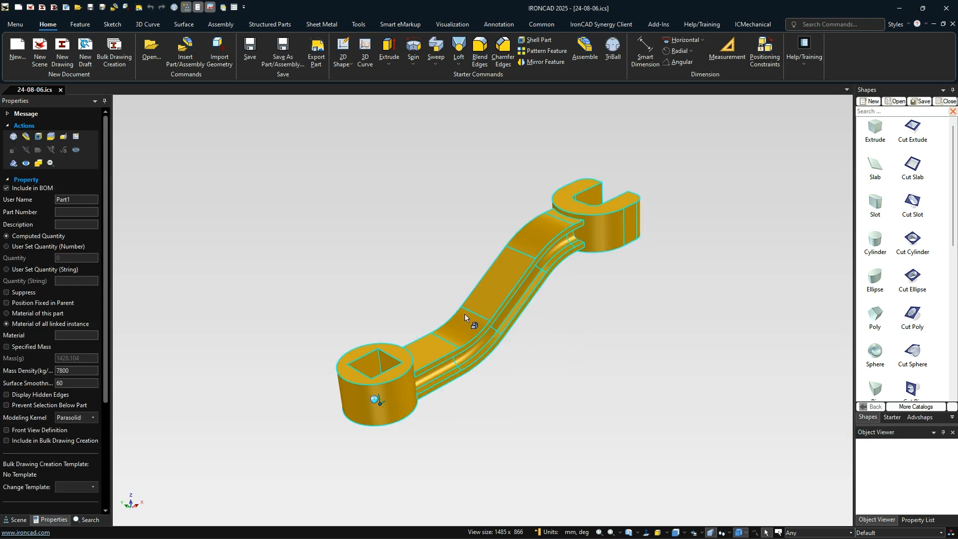
key("Delete")
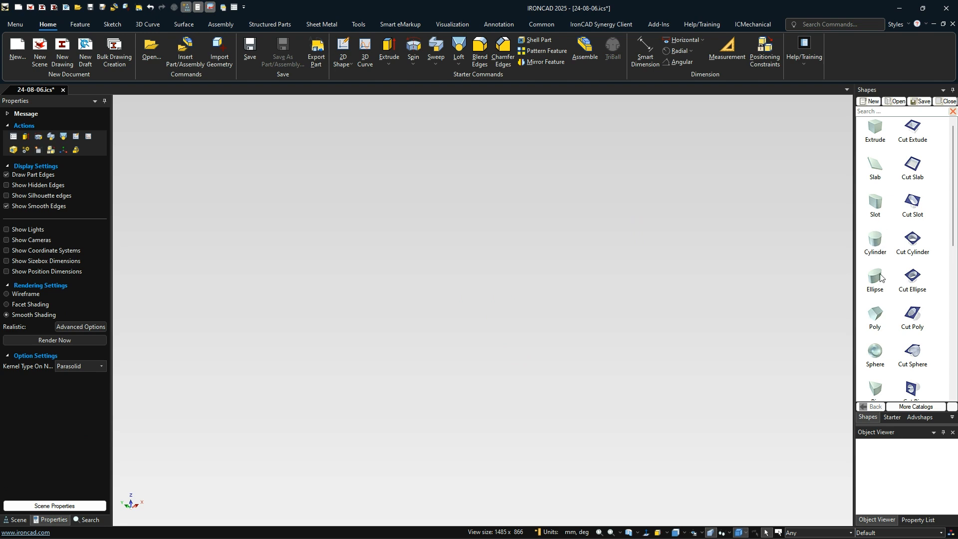
Add a cylinder to the empty scene with a 50 mm diameter and a 32 mm height
left_click_drag(879, 251, 461, 352)
left_click(470, 327)
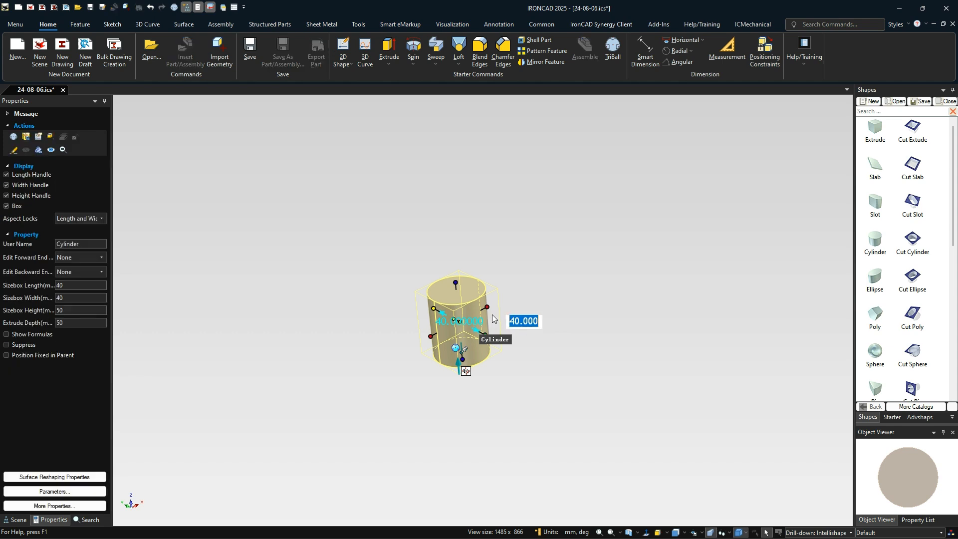
type("50")
key("Return")
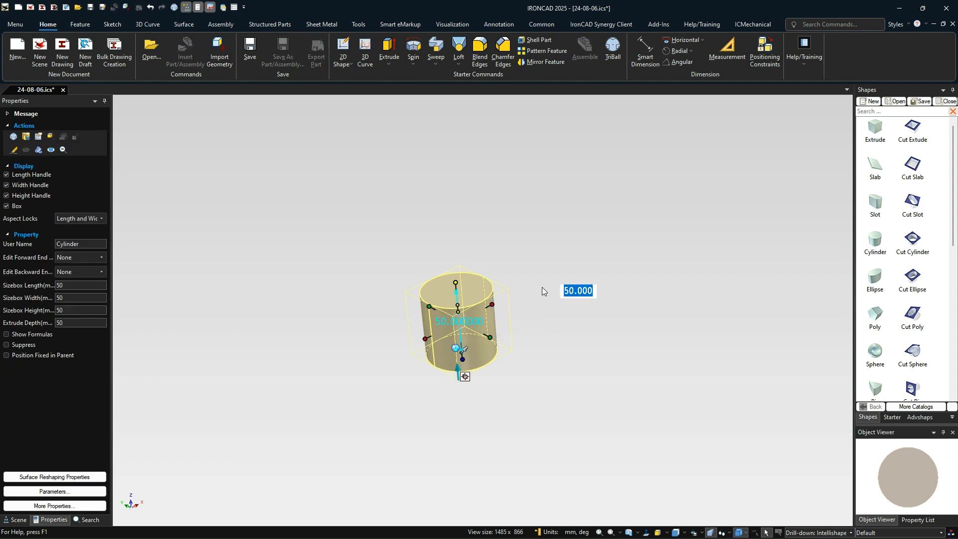
type("30")
key("Return")
left_click(542, 286)
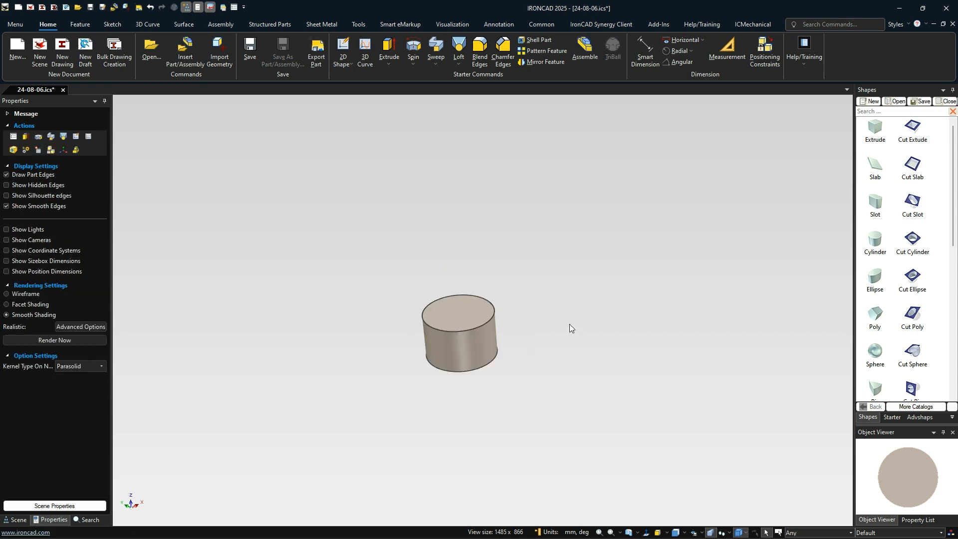
Add a block on the cylinder's top face, extend it down to the cylinder's base, and align its near end with the cylinder's centre
left_click_drag(876, 133, 457, 310)
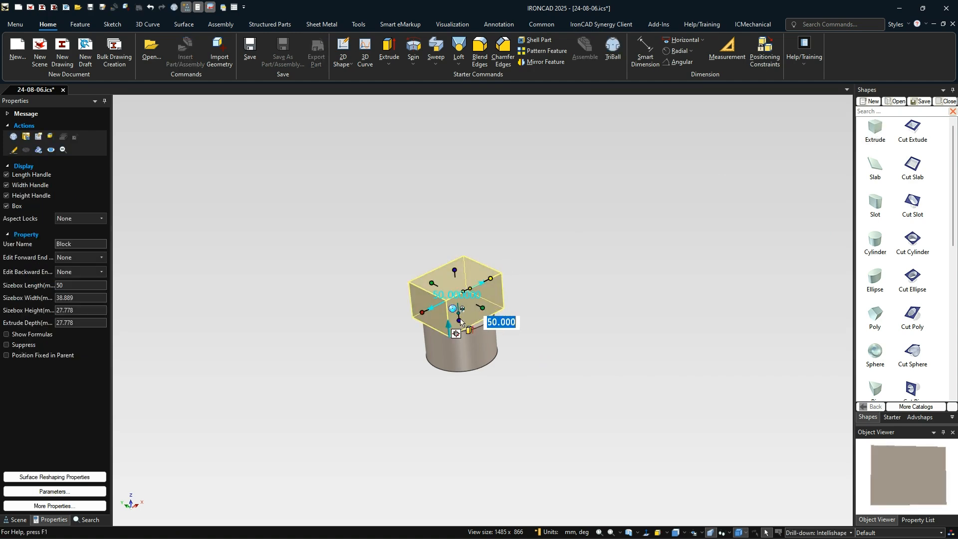
left_click_drag(465, 318, 430, 330)
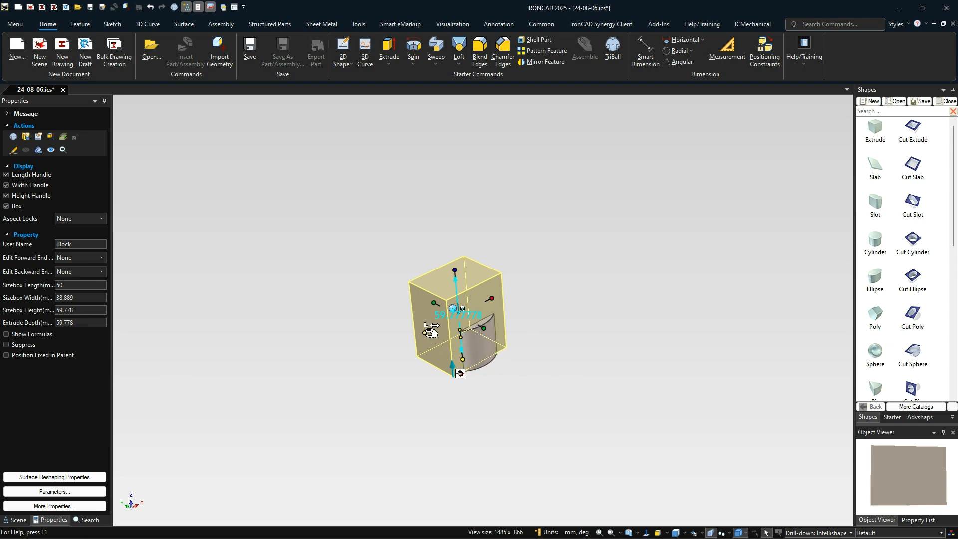
right_click(425, 333)
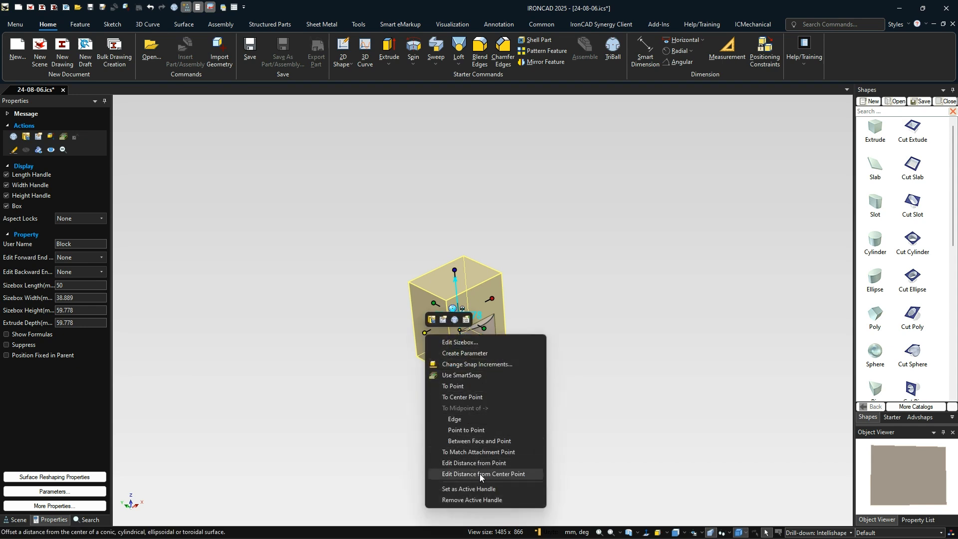
left_click(478, 396)
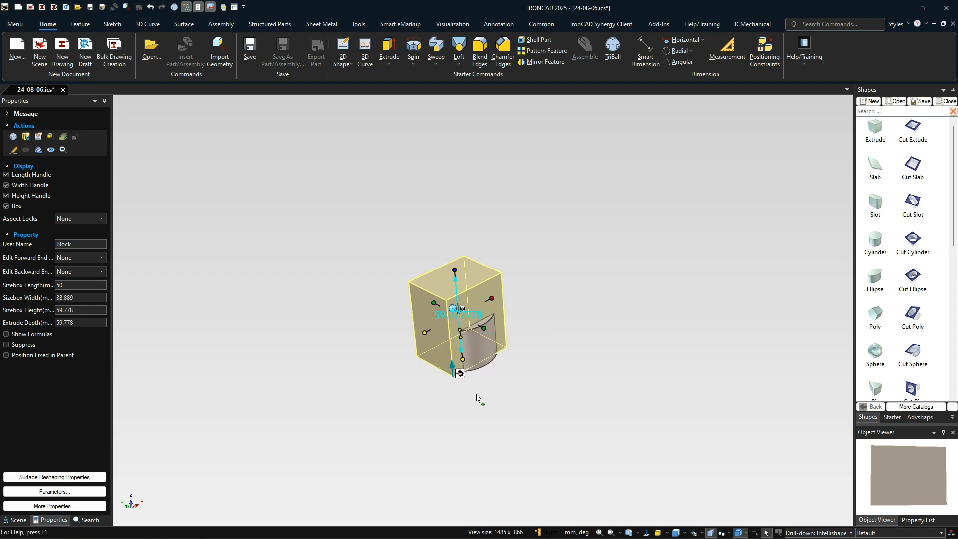
left_click(471, 332)
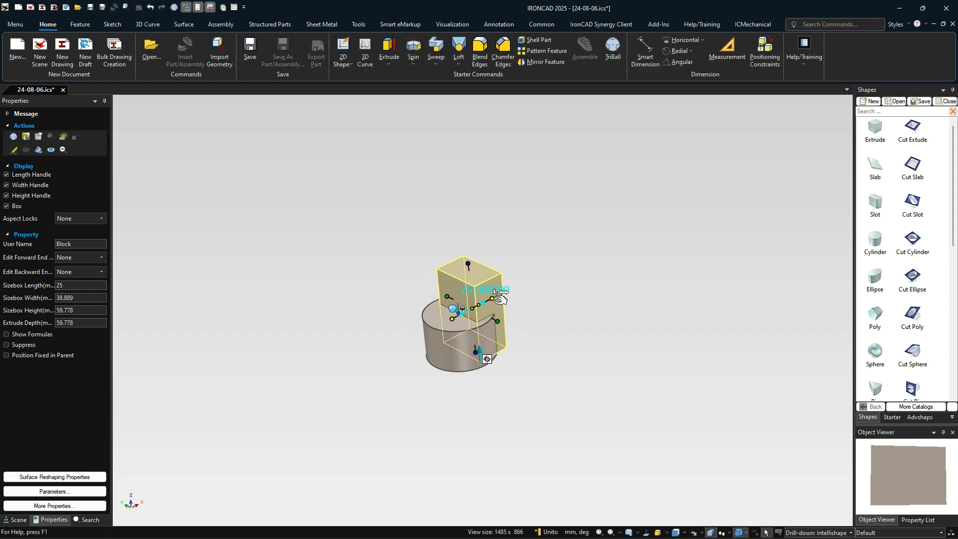
Size the block to 54 mm length, 60 mm width, and a height of 76-46 mm
left_click(493, 300)
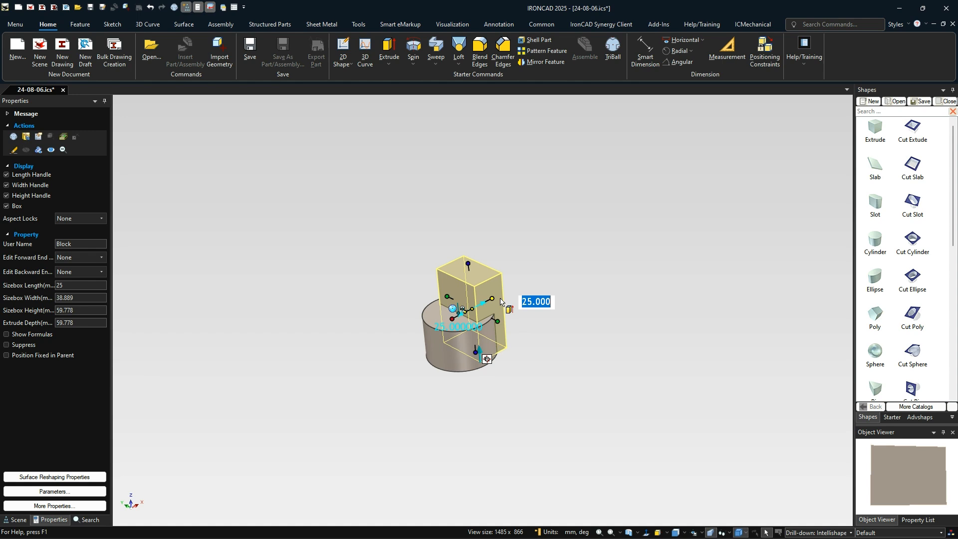
left_click_drag(501, 302, 524, 325)
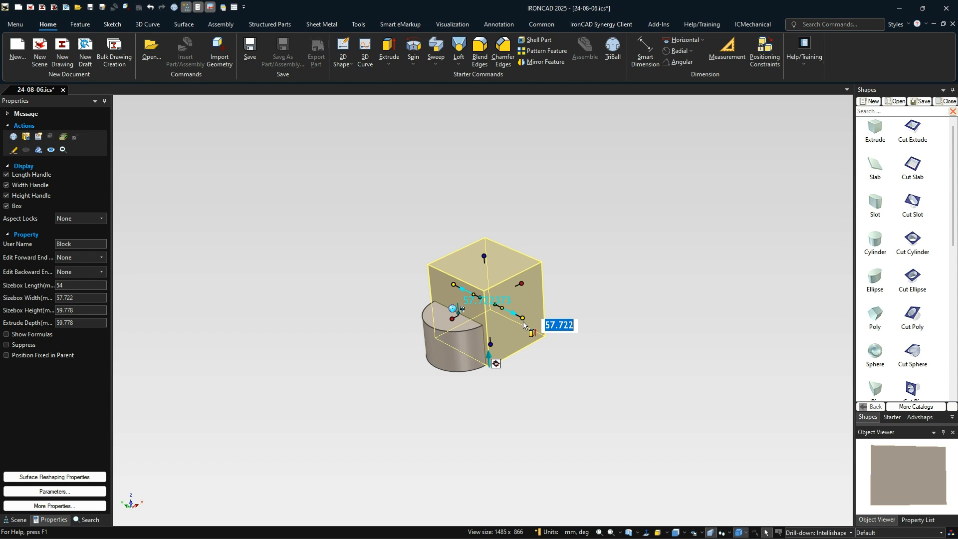
type("60")
key("Return")
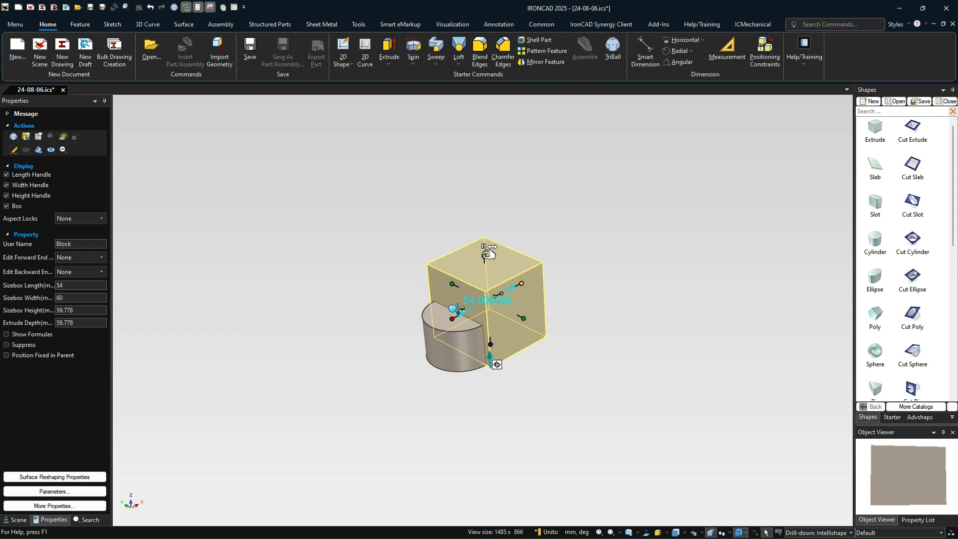
left_click(488, 255)
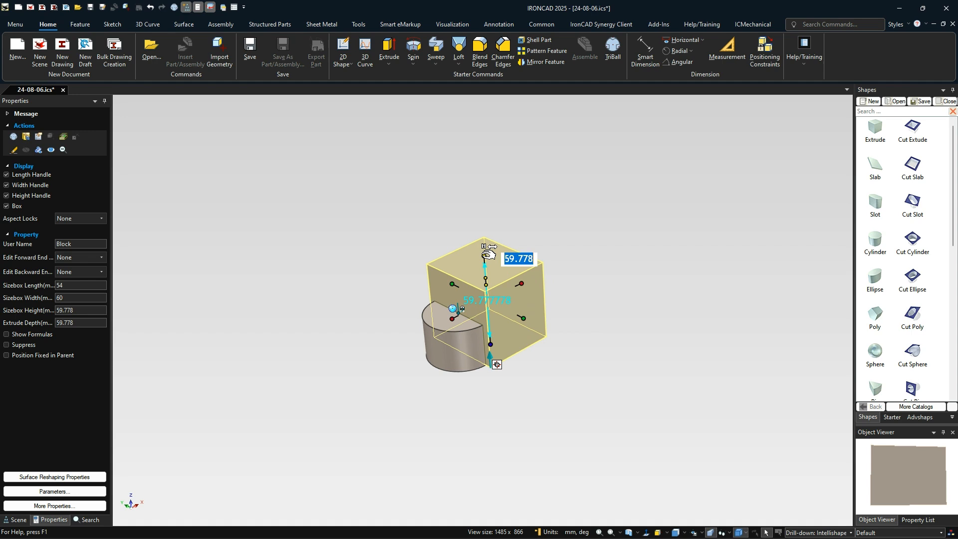
type("76-46")
key("Return")
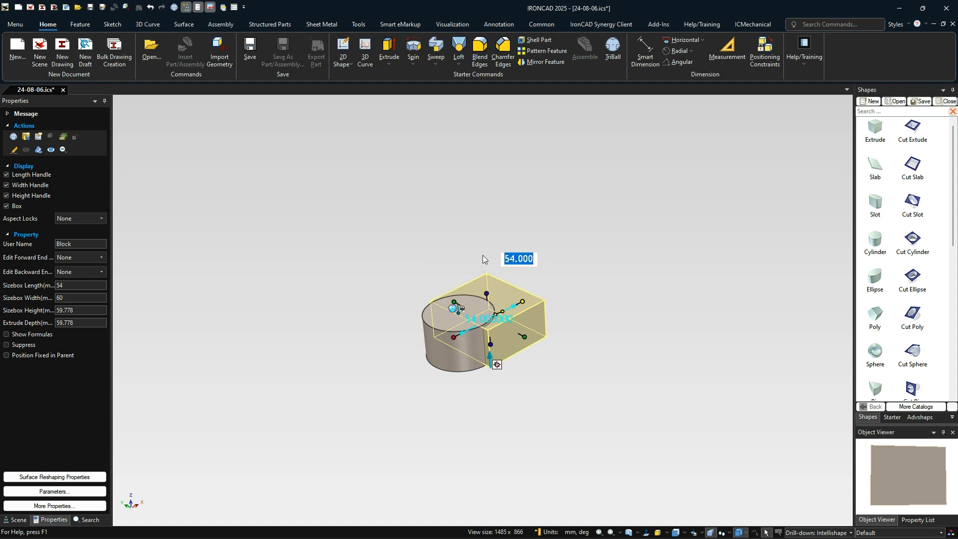
left_click(561, 310)
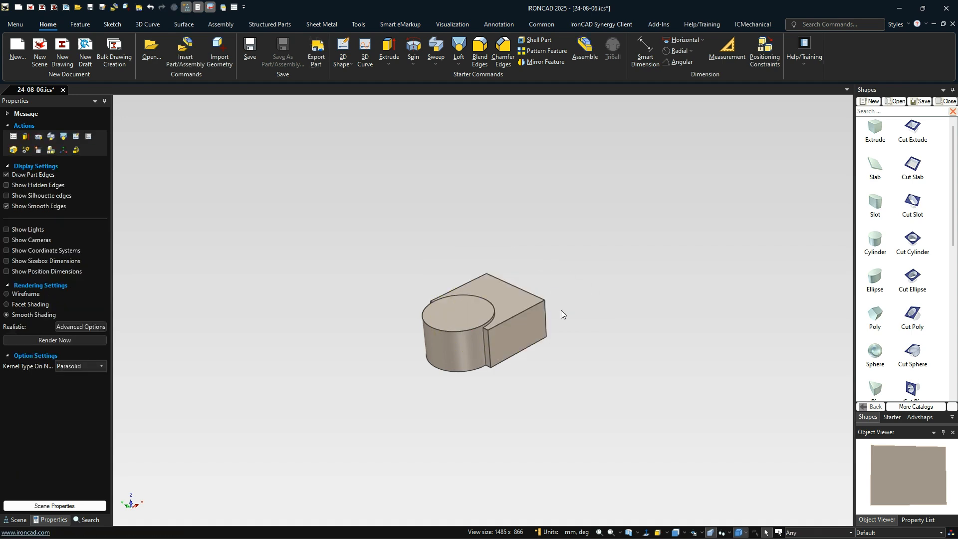
Activate the TriBall on the block and relocate only its anchor to the middle of the block's outer bottom edge
left_click(522, 334)
left_click(523, 334)
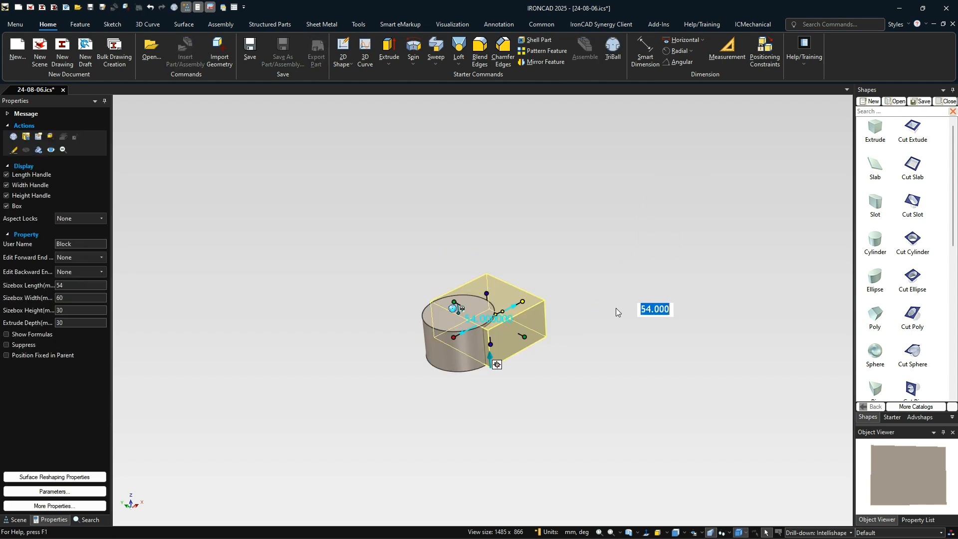
key("Escape")
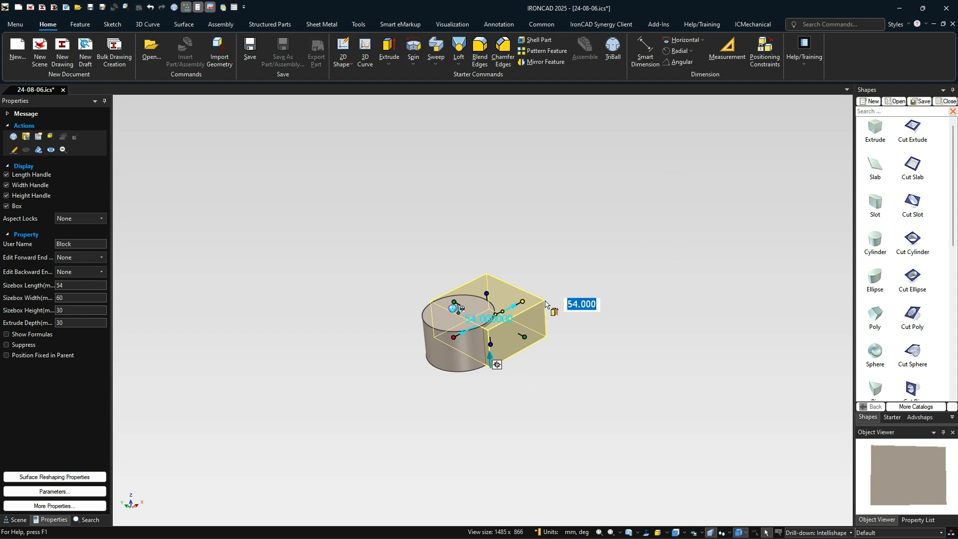
key("F10")
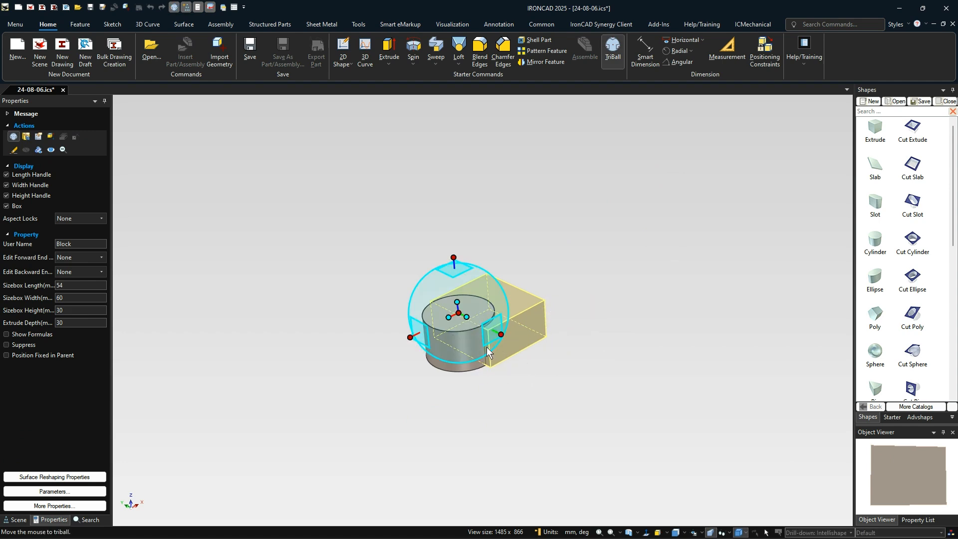
key("space")
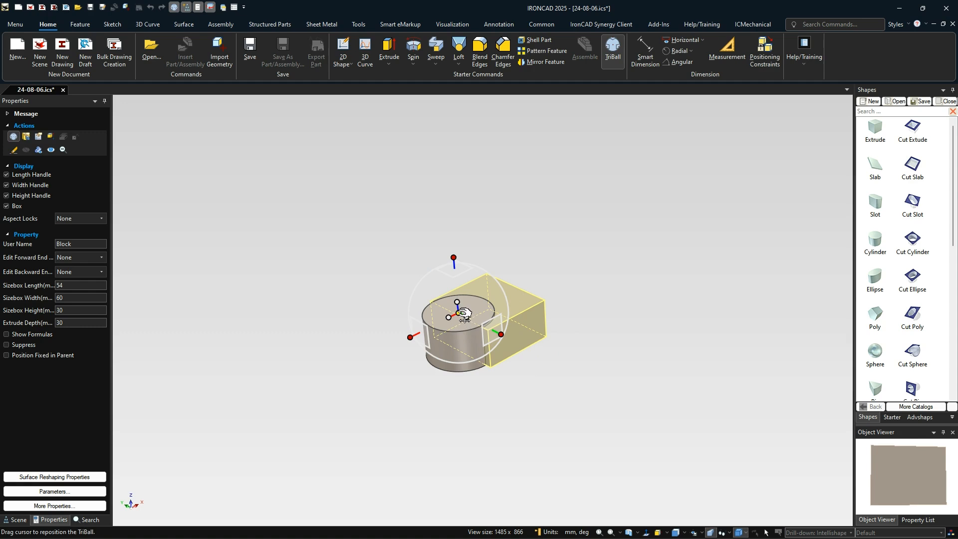
left_click(454, 258)
left_click_drag(458, 322, 497, 372)
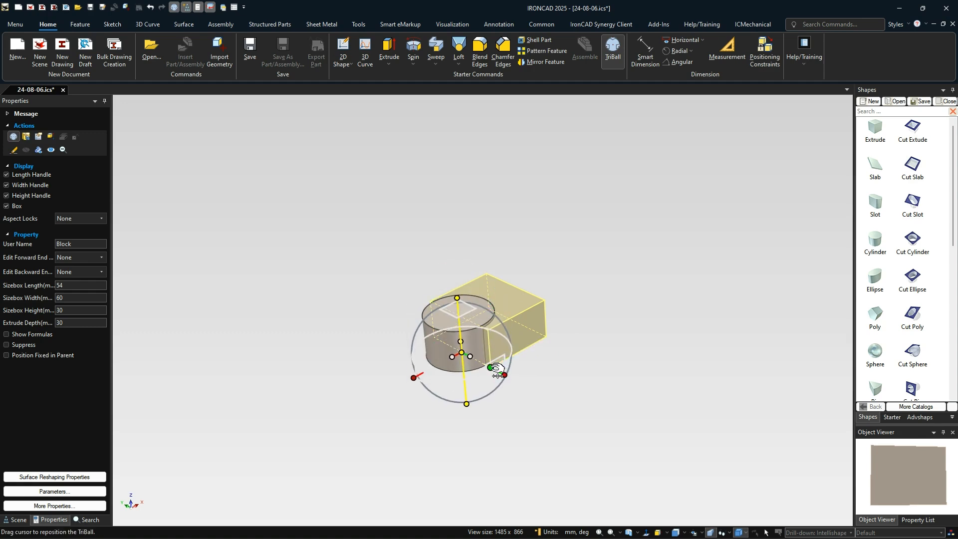
left_click(414, 378)
left_click_drag(469, 353, 550, 341)
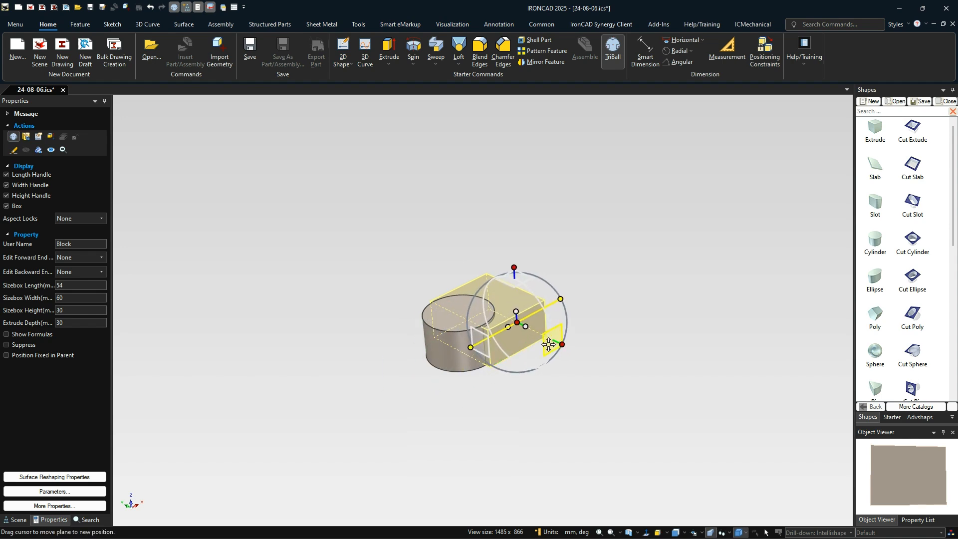
Move the block by its TriBall anchor onto the centre of the cylinder's base
right_click(521, 322)
left_click(553, 385)
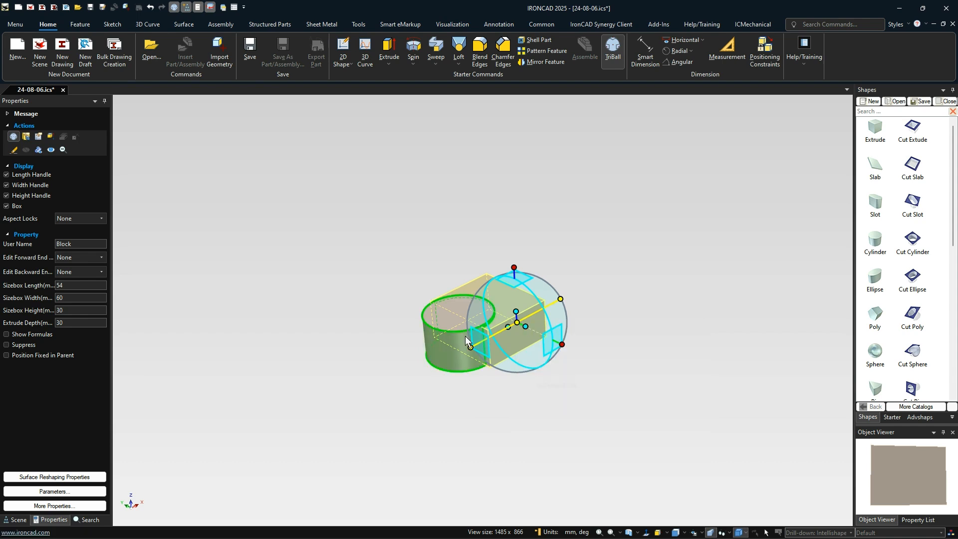
left_click(457, 331)
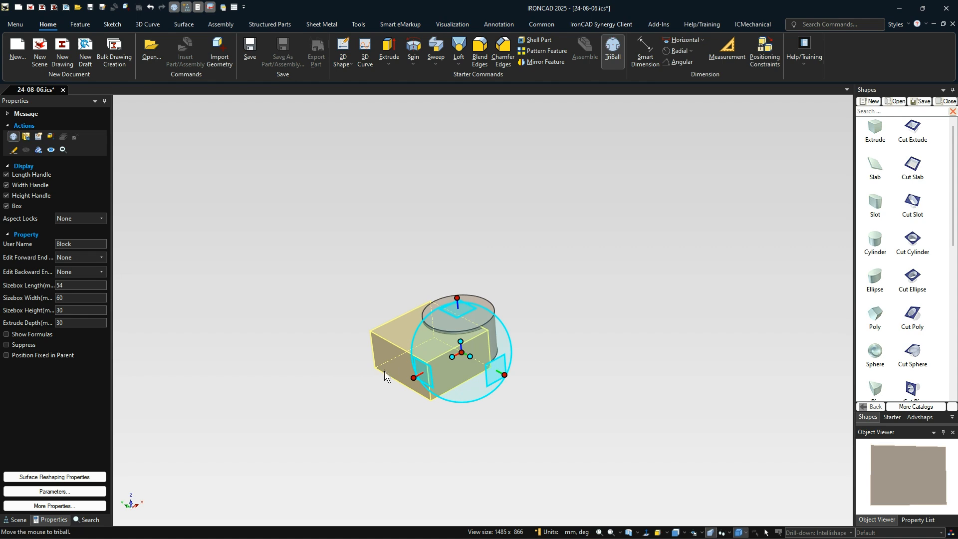
Move the block 234.02 mm along its length past the cylinder and raise it 46 mm with the TriBall
right_click_drag(413, 378, 514, 324)
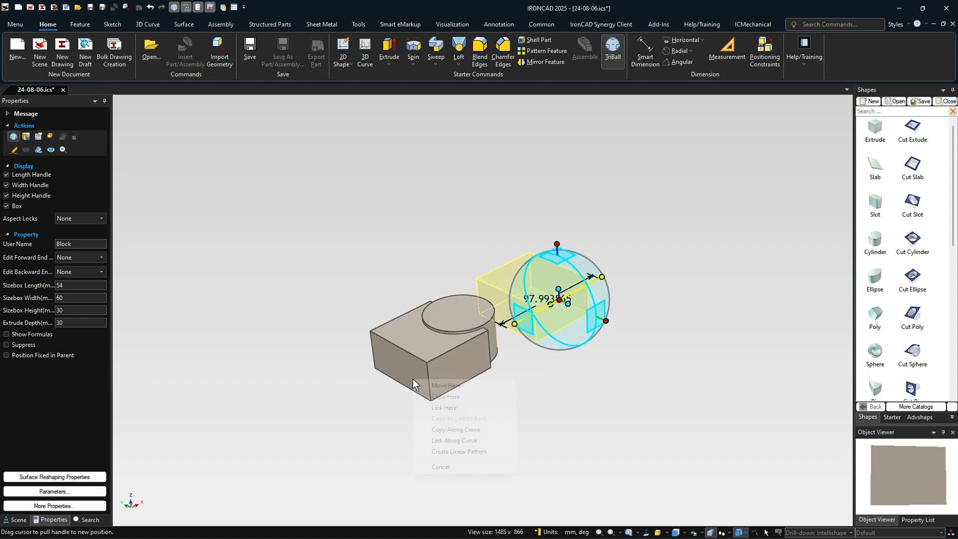
left_click(425, 389)
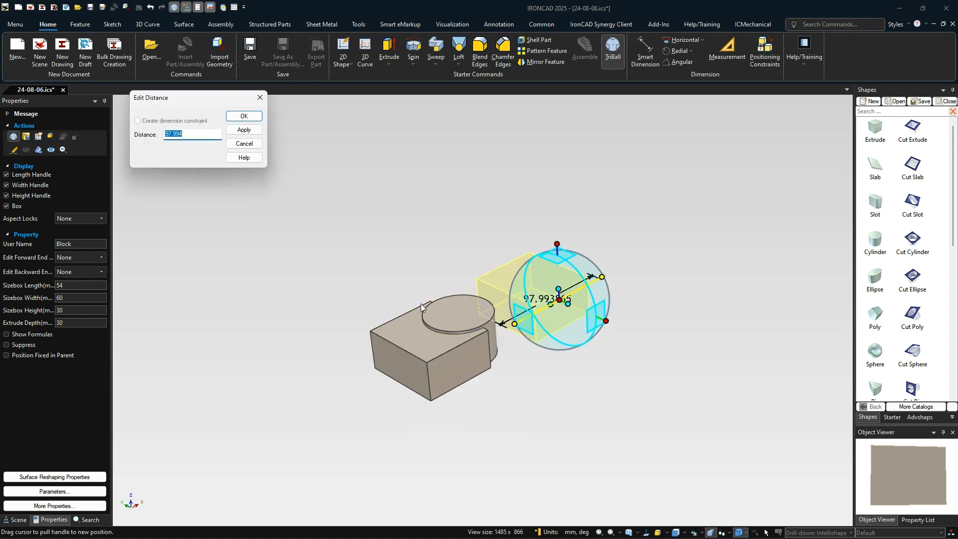
type("234.02")
key("Return")
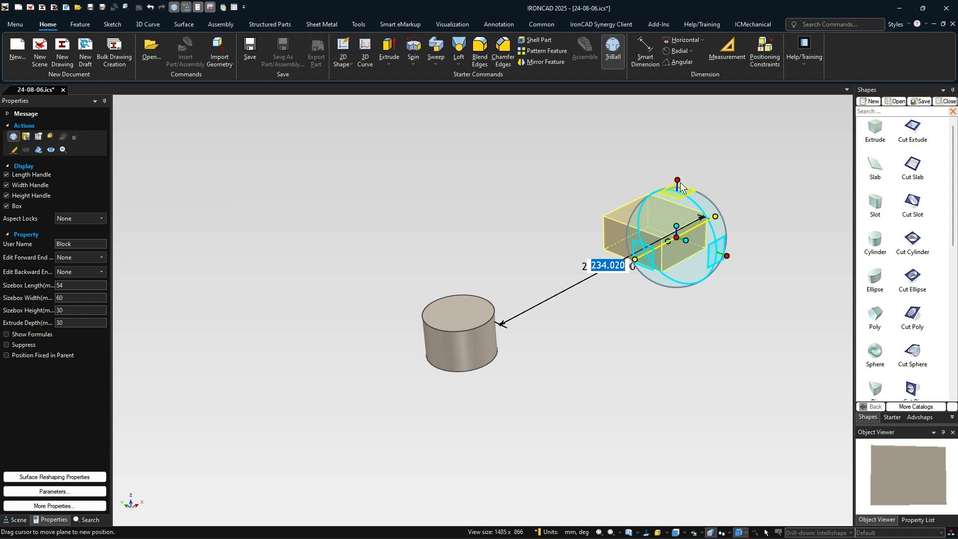
mouse_move(677, 180)
left_mouse_down()
mouse_move(678, 172)
mouse_move(677, 183)
left_mouse_up()
type("46")
key("Return")
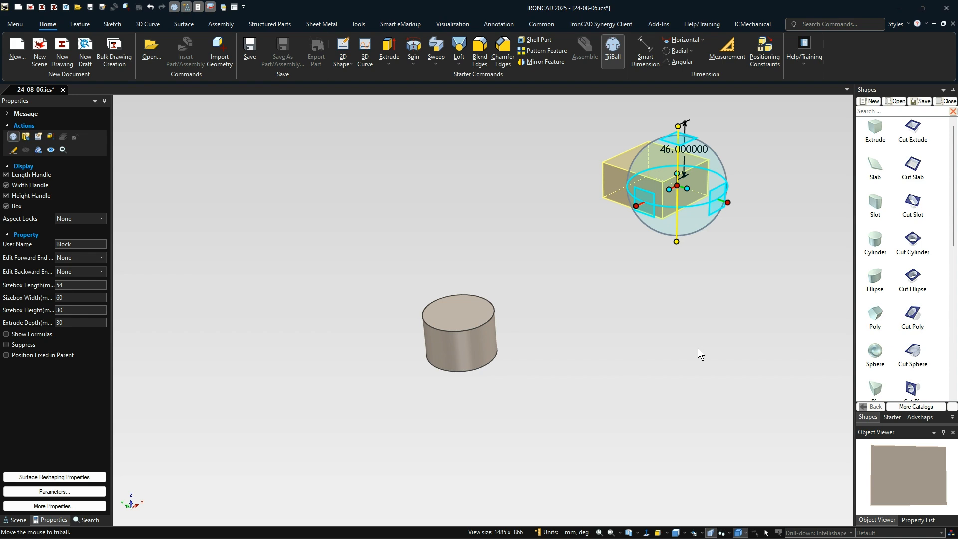
key("F10")
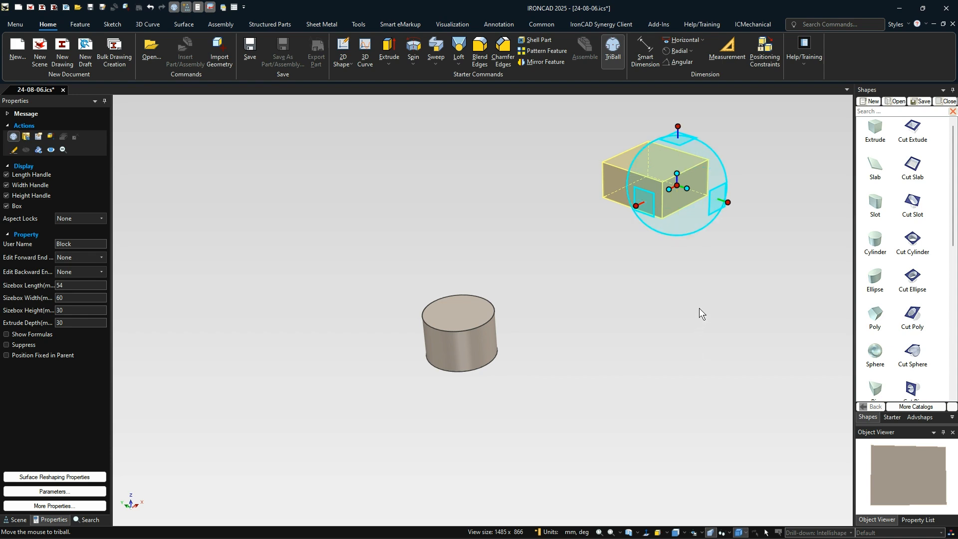
left_click(700, 312)
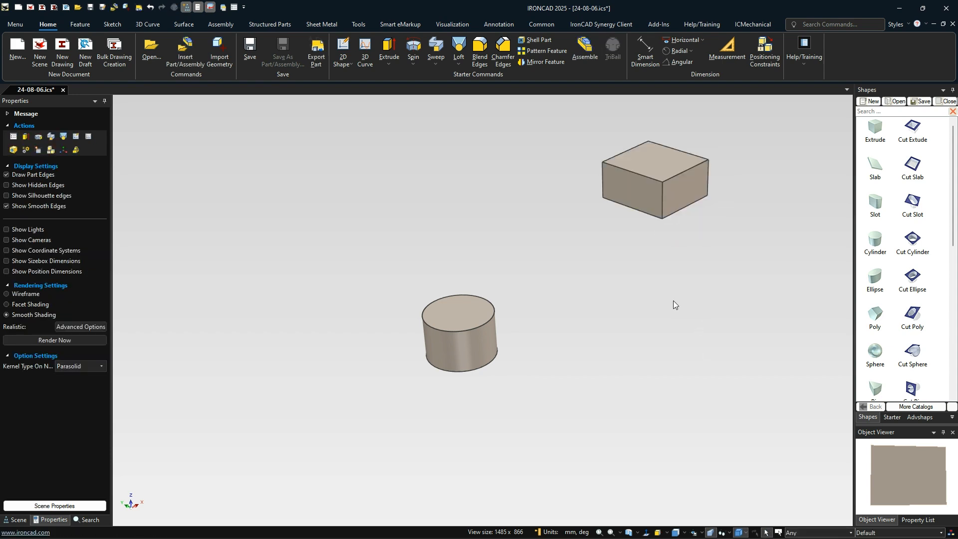
Apply a Full Round face blend to the block's end facing the cylinder, using its two long side faces as the outer faces
scroll(656, 210, "up", 3)
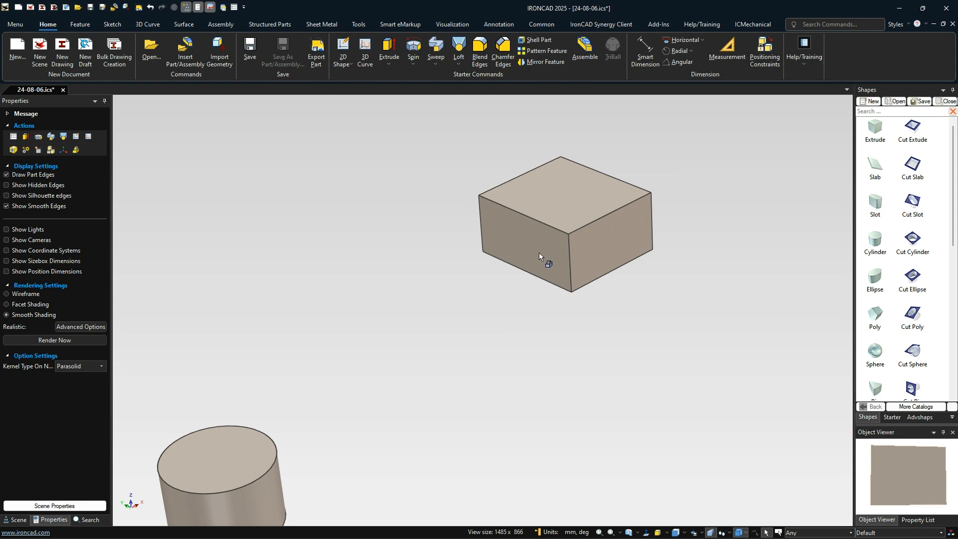
left_click(475, 53)
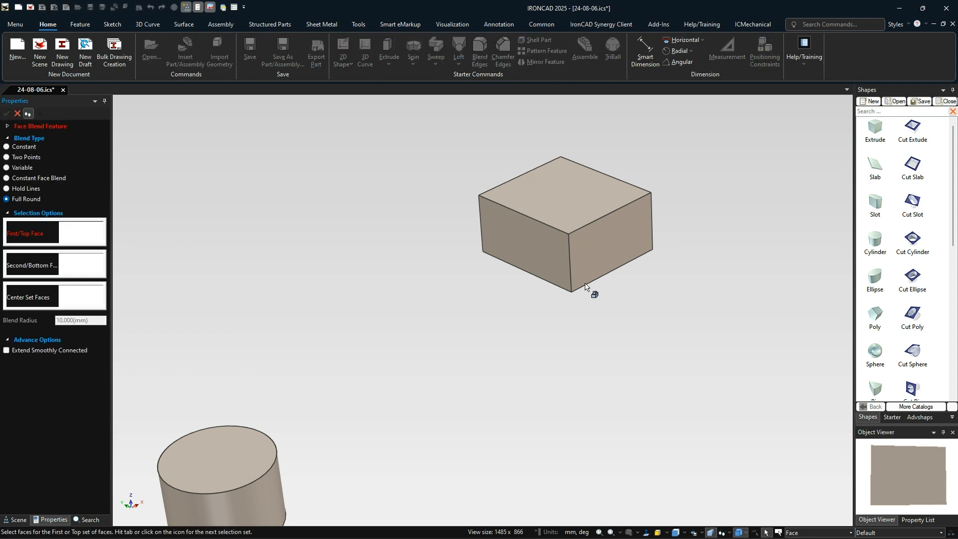
left_click(583, 256)
key("Tab")
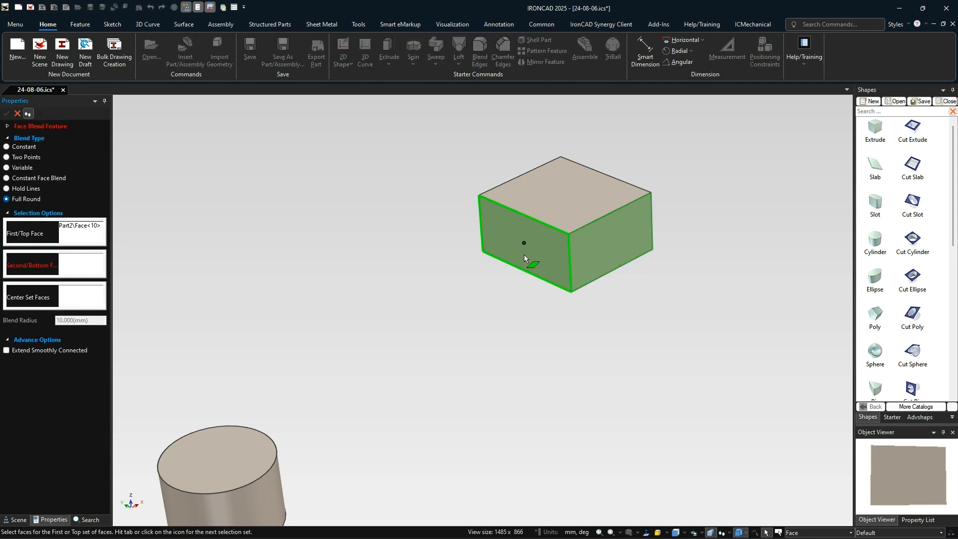
left_click(504, 223)
left_click(540, 290)
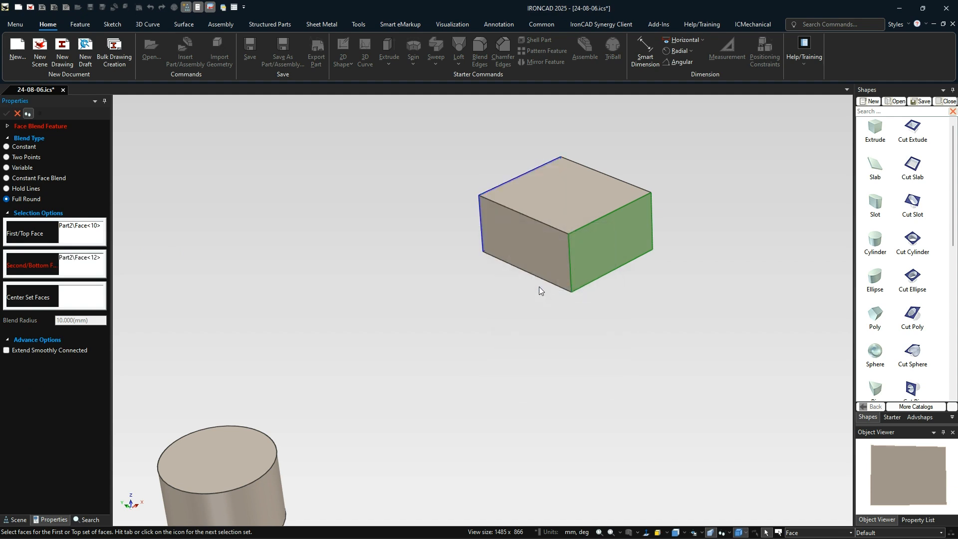
key("Tab")
left_click(529, 259)
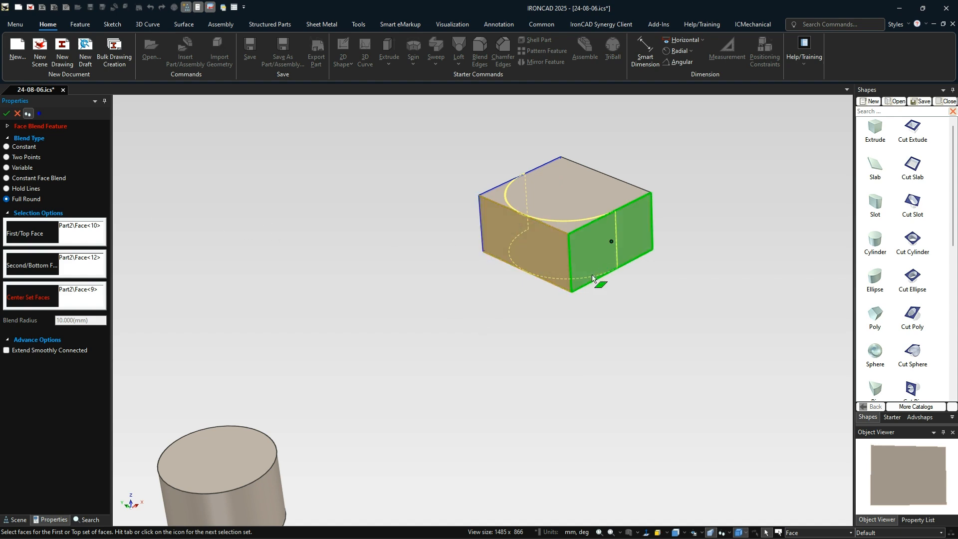
left_click(7, 113)
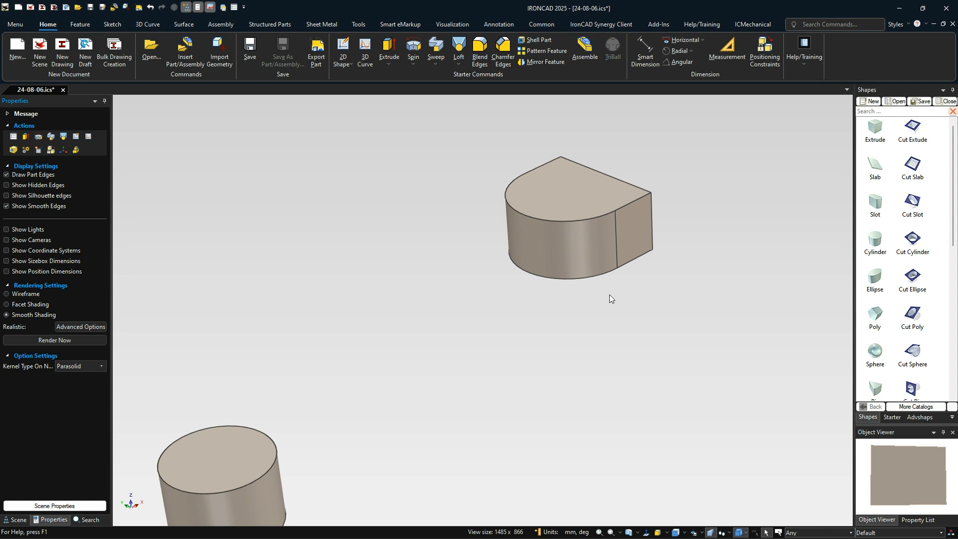
Blend the two vertical edges at the block's far end with a constant 10 mm radius
left_click(653, 215)
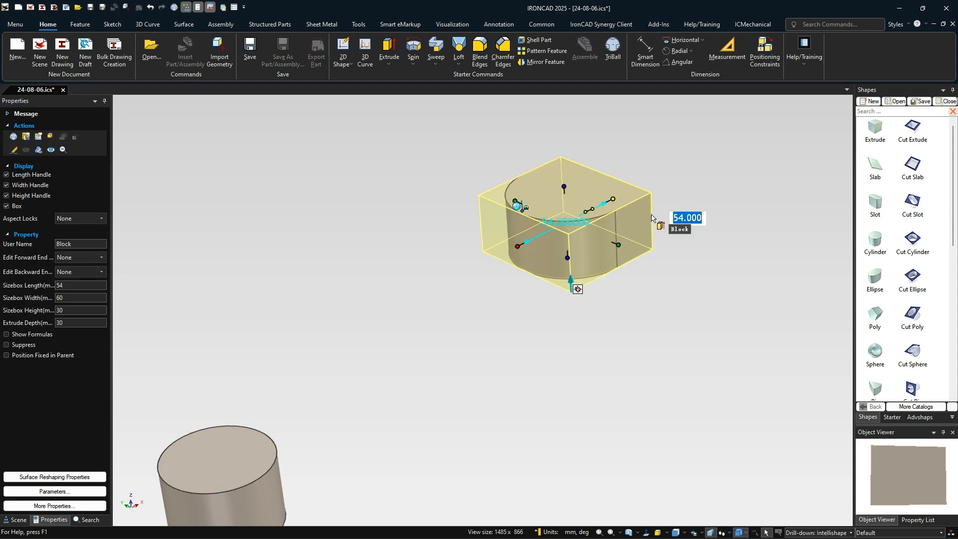
left_click(652, 218)
right_click(652, 218)
left_click(668, 223)
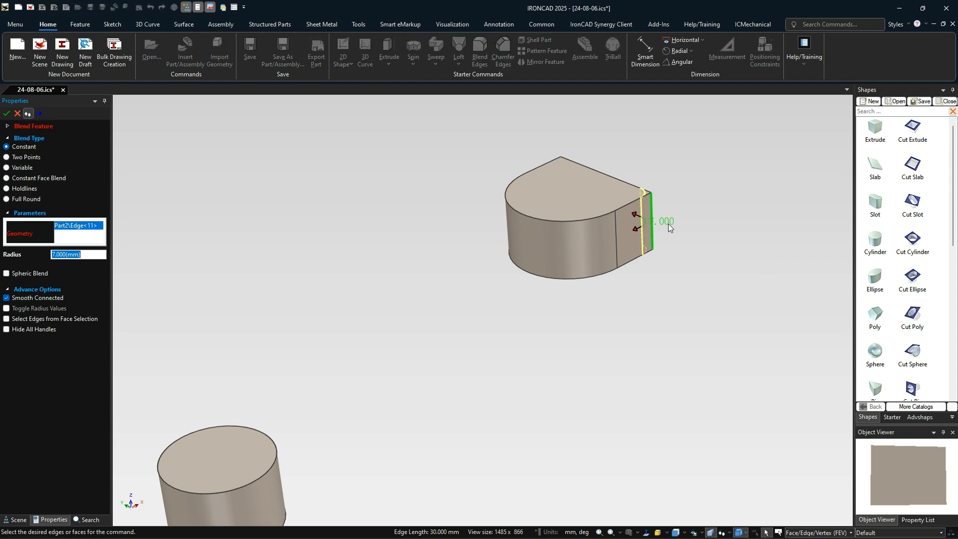
type("10")
key("Return")
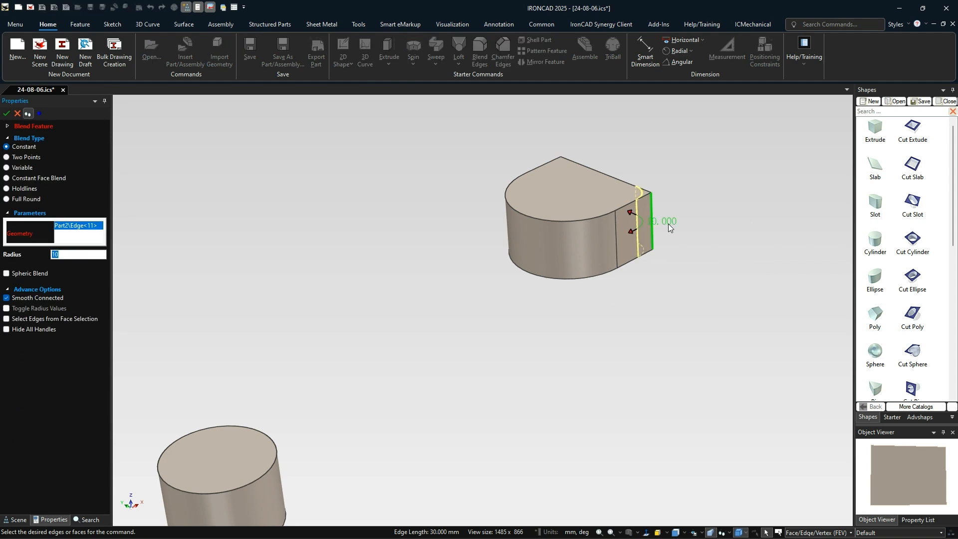
left_click(563, 169)
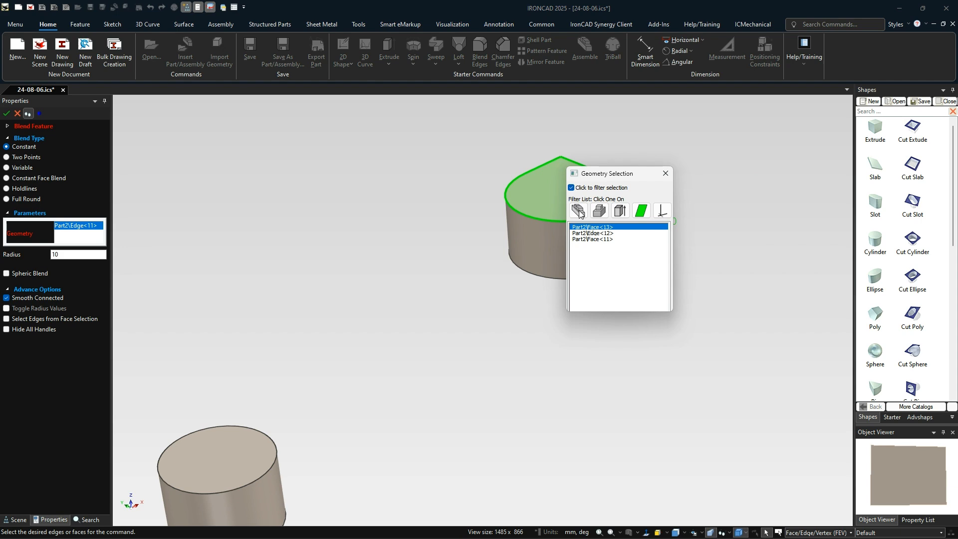
left_click(587, 234)
right_click(599, 341)
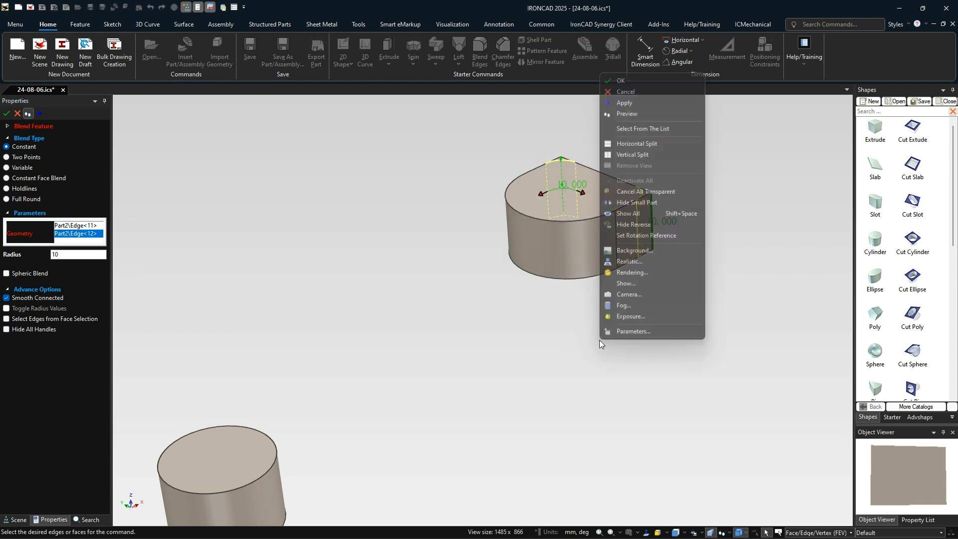
left_click(634, 82)
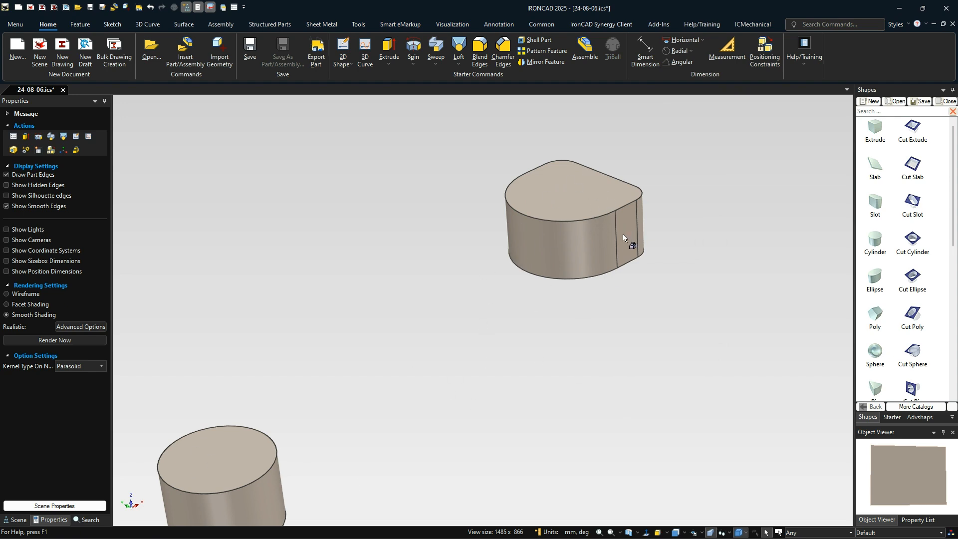
Place a 2D sketch normal to the cylinder's bottom face, with its origin at the centre of that face
key("F8")
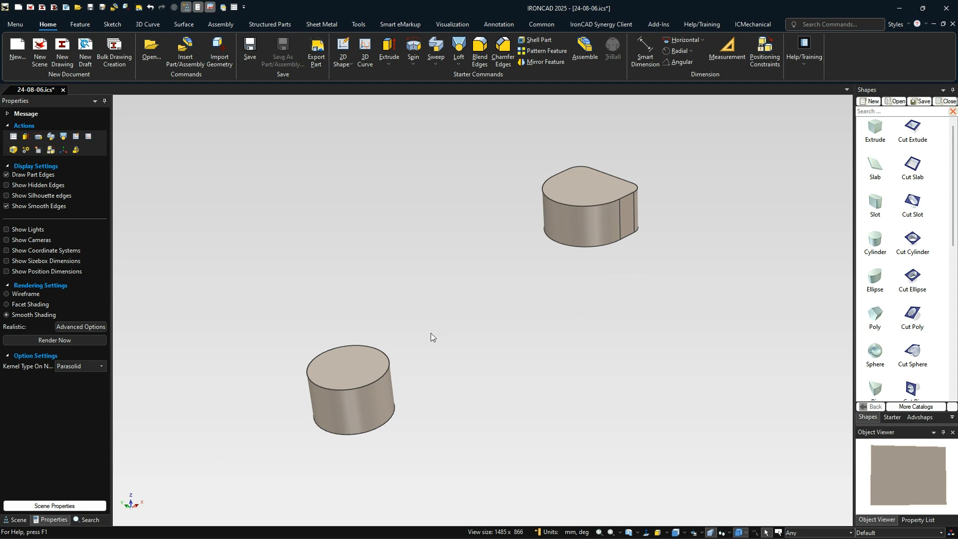
middle_click_drag(407, 422, 498, 361)
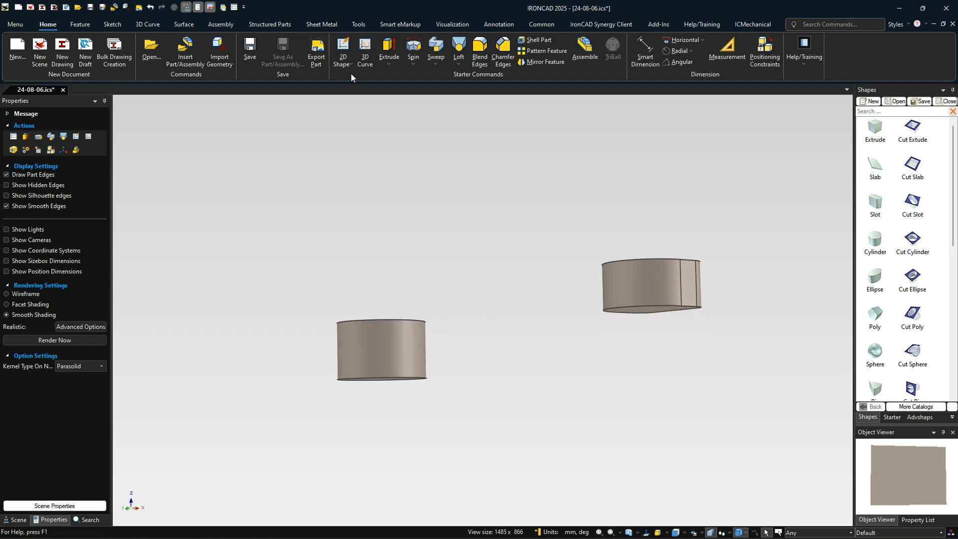
left_click(345, 51)
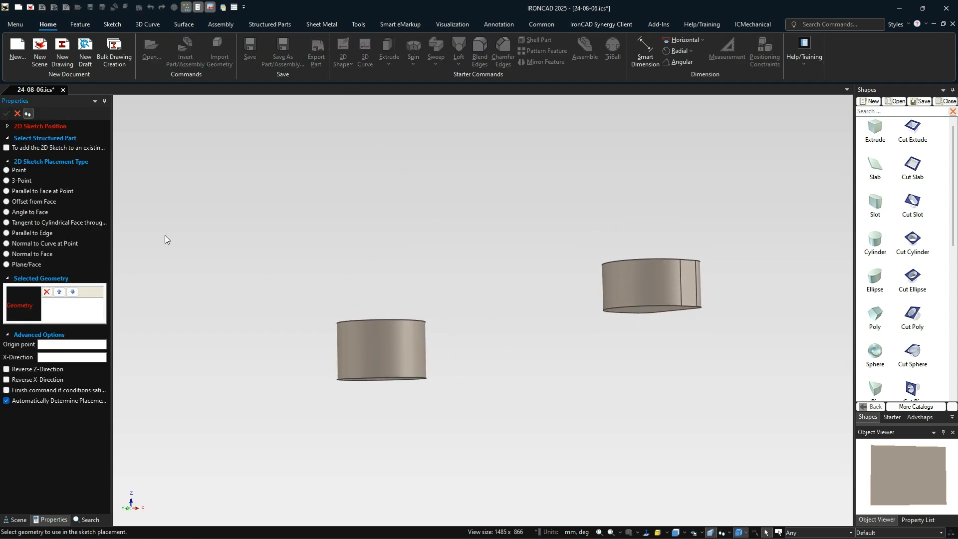
left_click(35, 254)
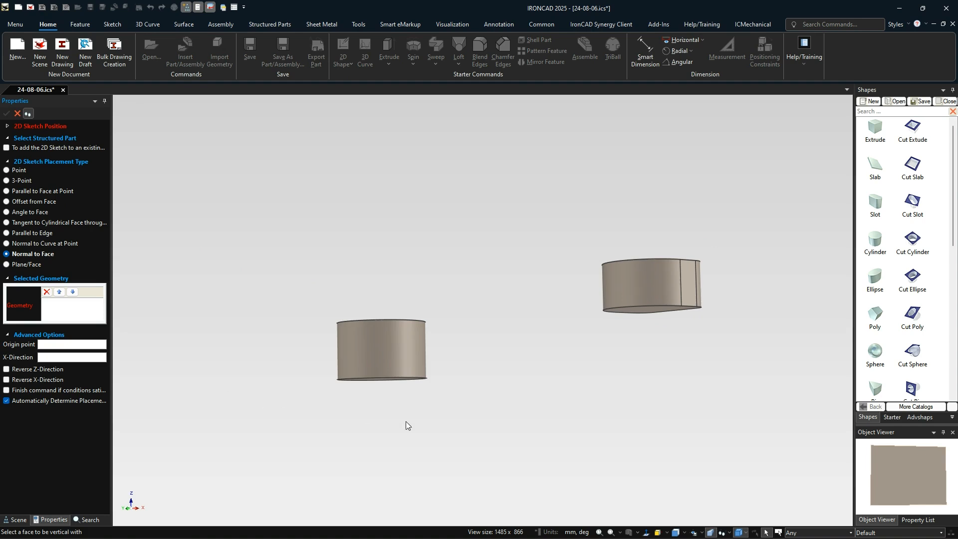
mouse_move(416, 423)
middle_mouse_down()
mouse_move(419, 397)
mouse_move(402, 380)
middle_mouse_up()
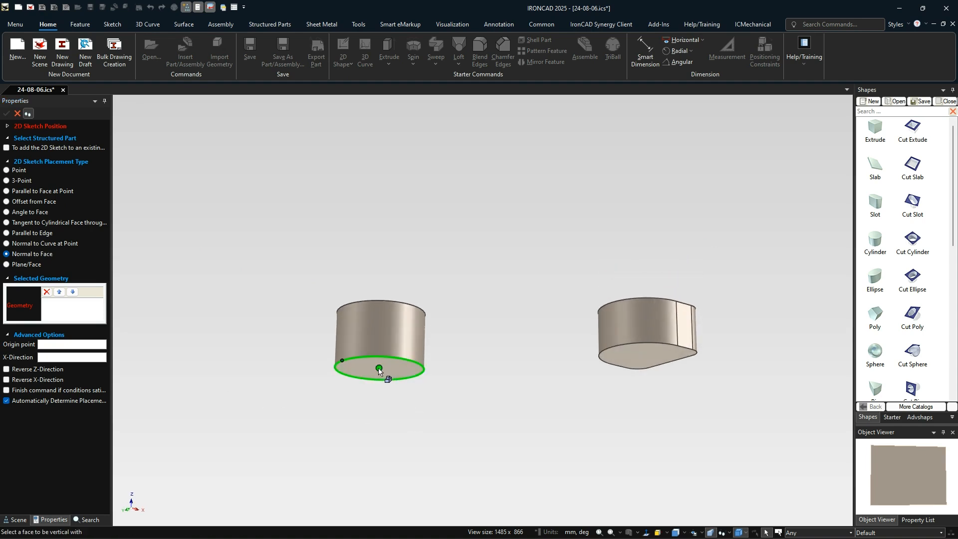
left_click(379, 371)
left_click(378, 371)
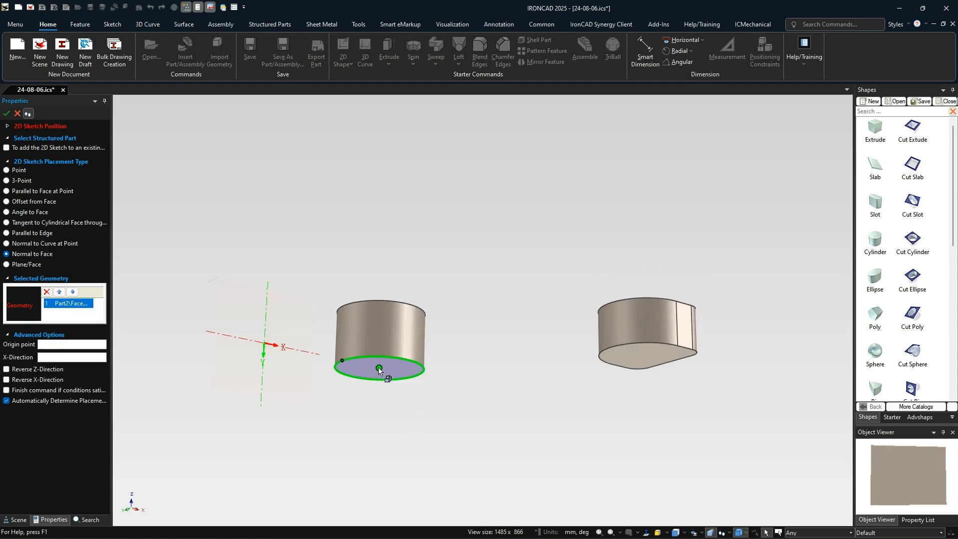
left_click(69, 345)
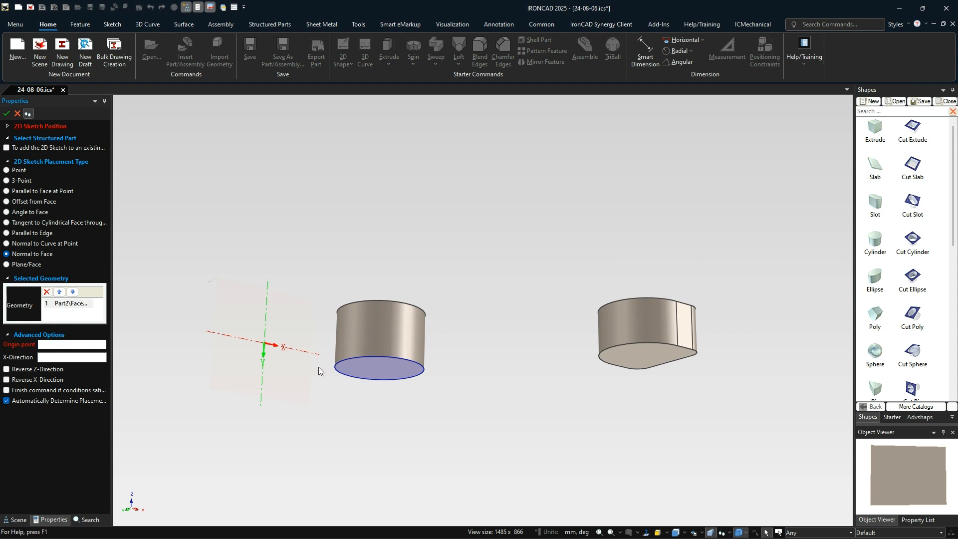
left_click(380, 369)
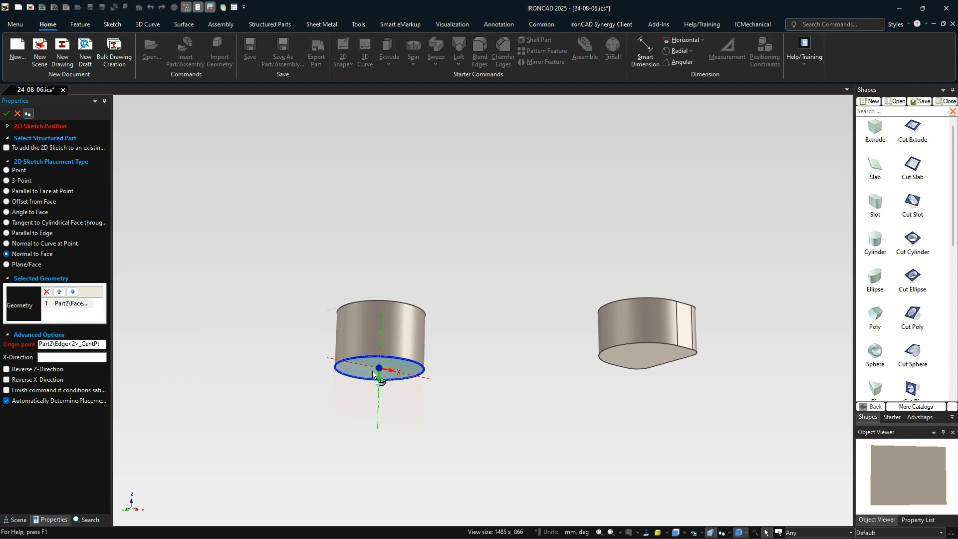
left_click(6, 113)
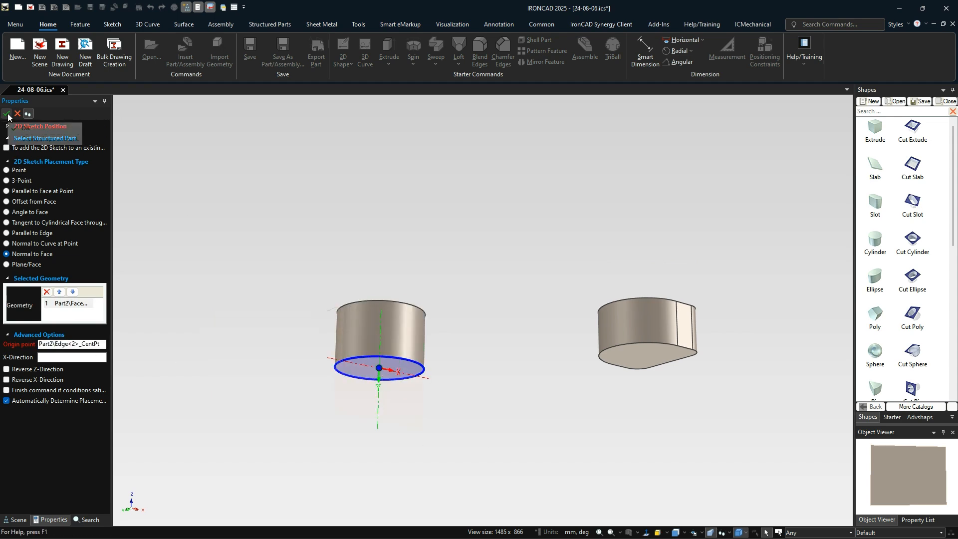
View the sketch plane straight on and draw a 60 mm horizontal line from the origin toward the block
mouse_move(531, 274)
middle_mouse_down()
mouse_move(541, 410)
mouse_move(529, 293)
mouse_move(521, 428)
middle_mouse_up()
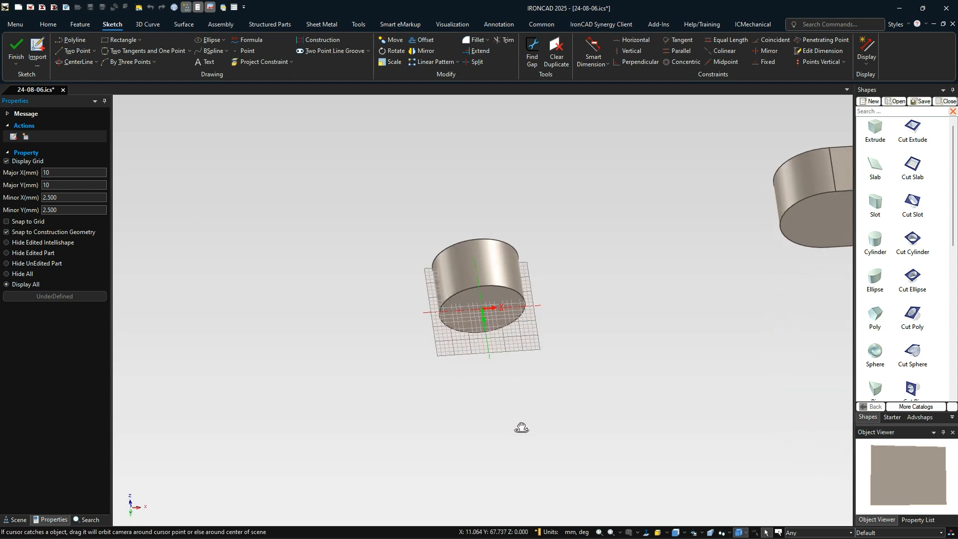
left_click(657, 533)
left_click(518, 338)
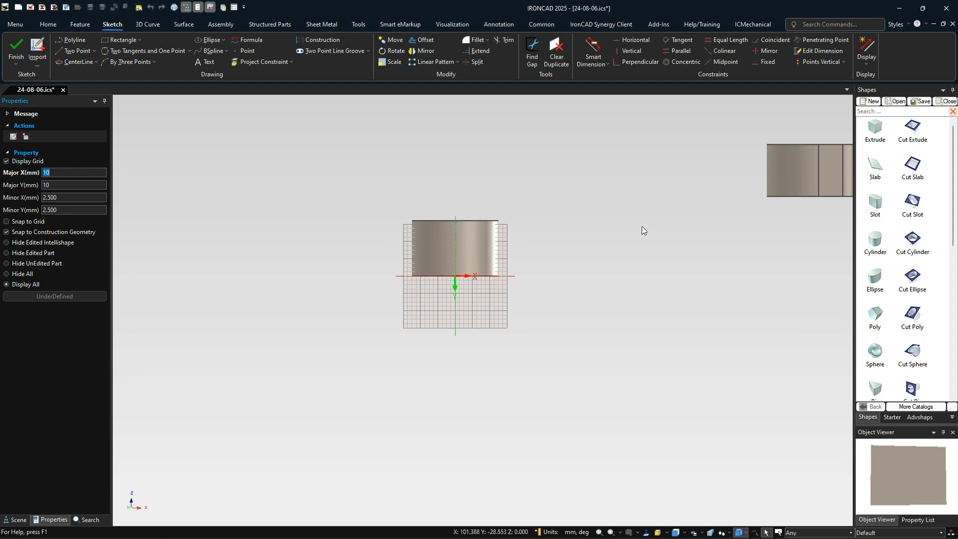
middle_click_drag(663, 268, 530, 357)
scroll(532, 363, "down", 1)
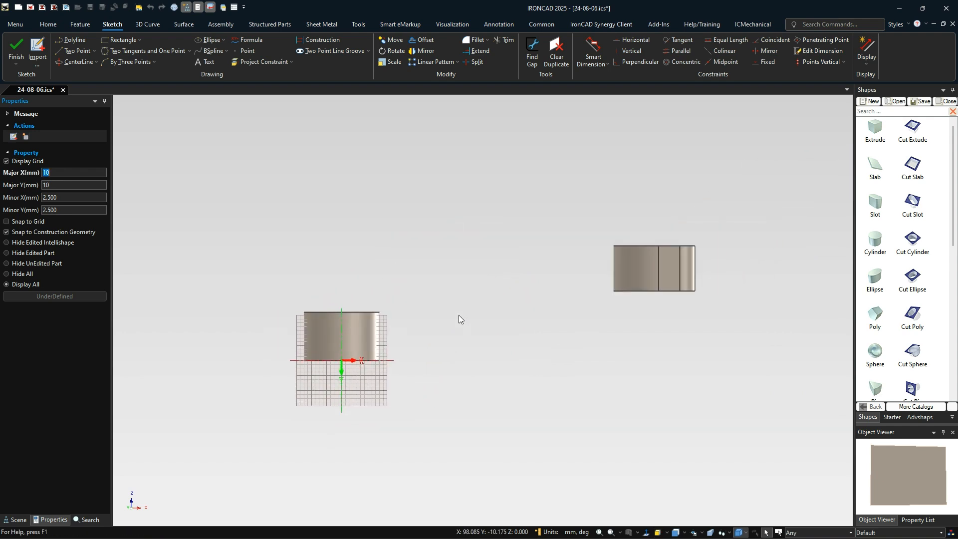
left_click(77, 43)
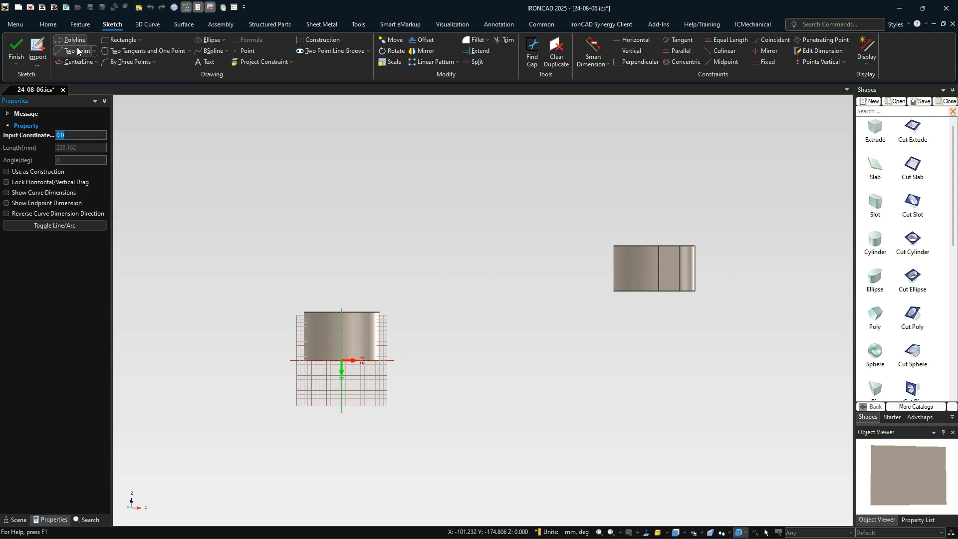
left_click(342, 361)
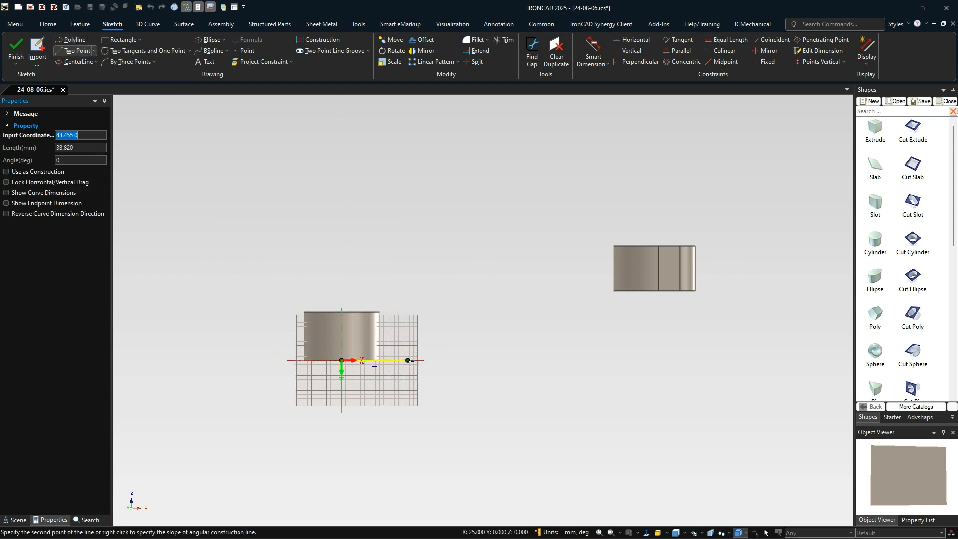
right_click(434, 360)
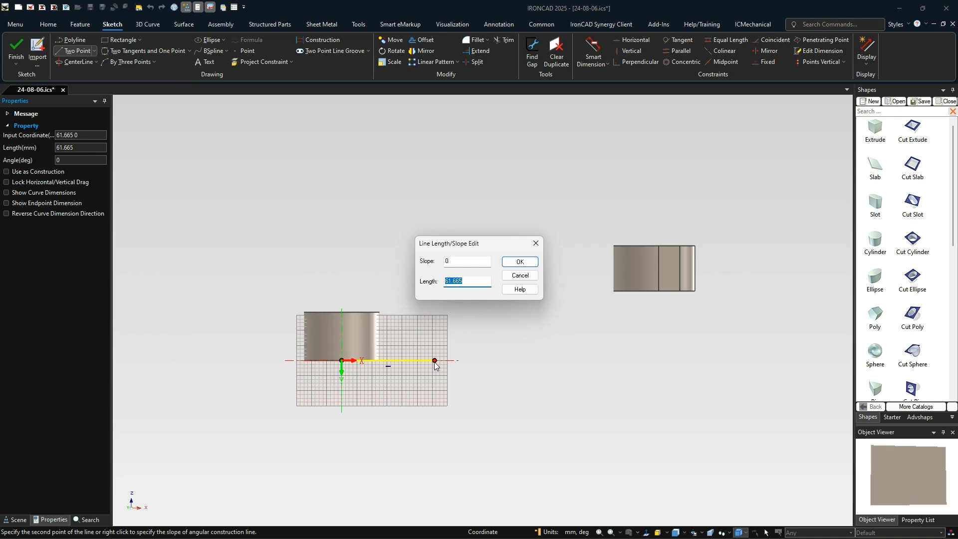
type("60")
key("Return")
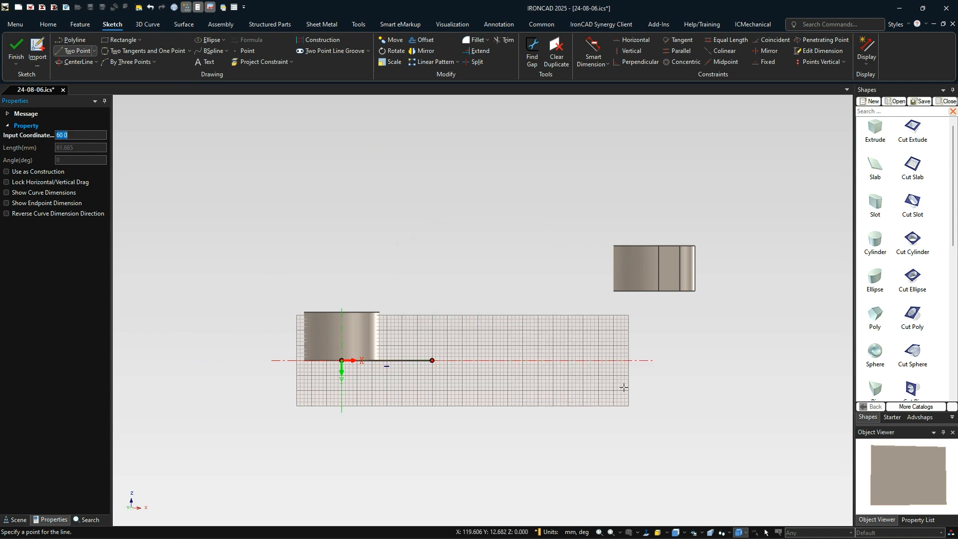
Draw a second 60 mm horizontal line from the block's far bottom corner back toward the cylinder
left_click(696, 291)
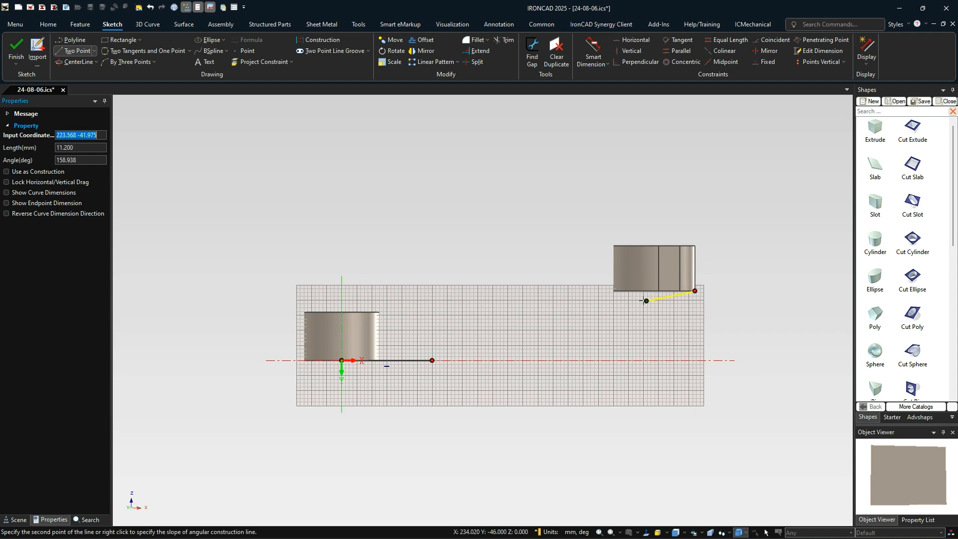
right_click(602, 291)
type("60")
key("Return")
key("Escape")
Move the block's sketch line up into the block and dimension it 4 mm above the block's bottom edge
left_click_drag(664, 292, 663, 280)
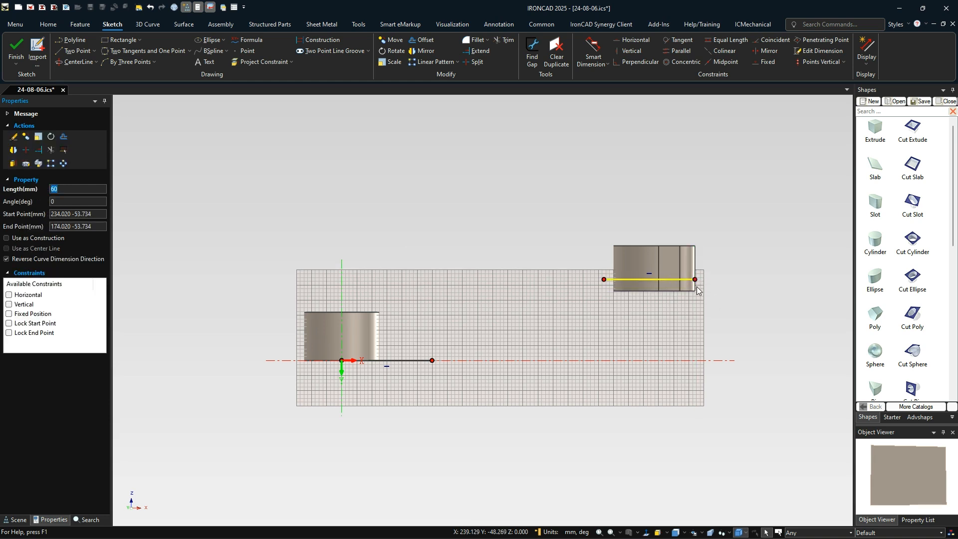
left_click(593, 54)
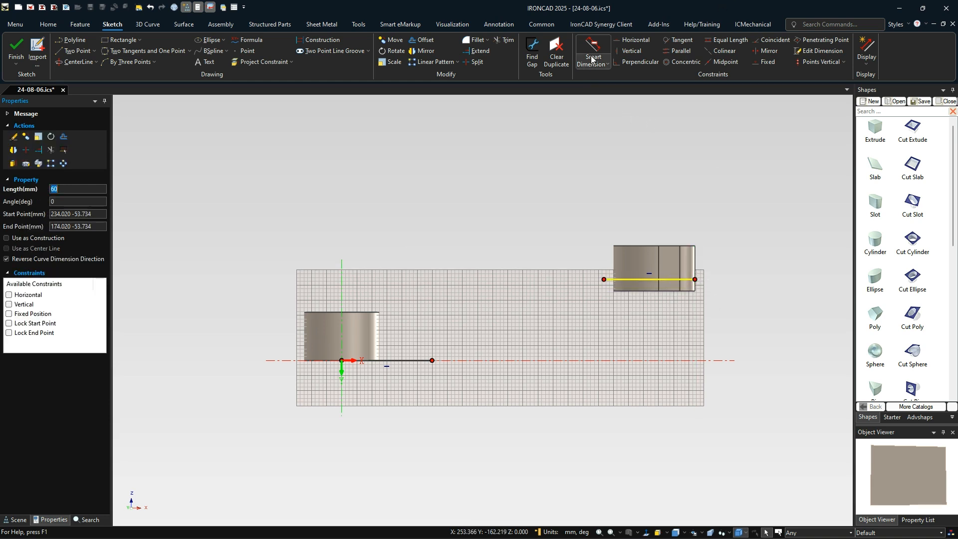
left_click(671, 278)
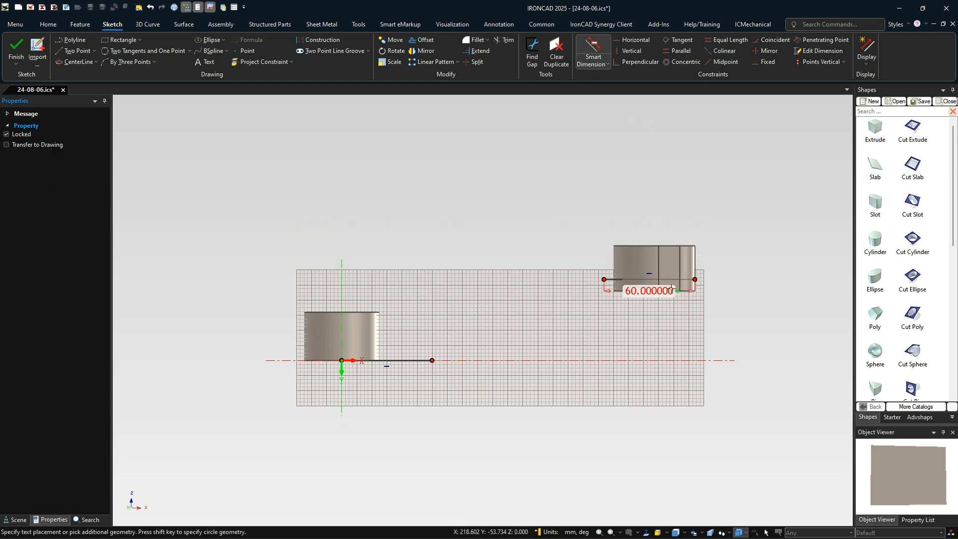
left_click(733, 287)
type("4")
key("Return")
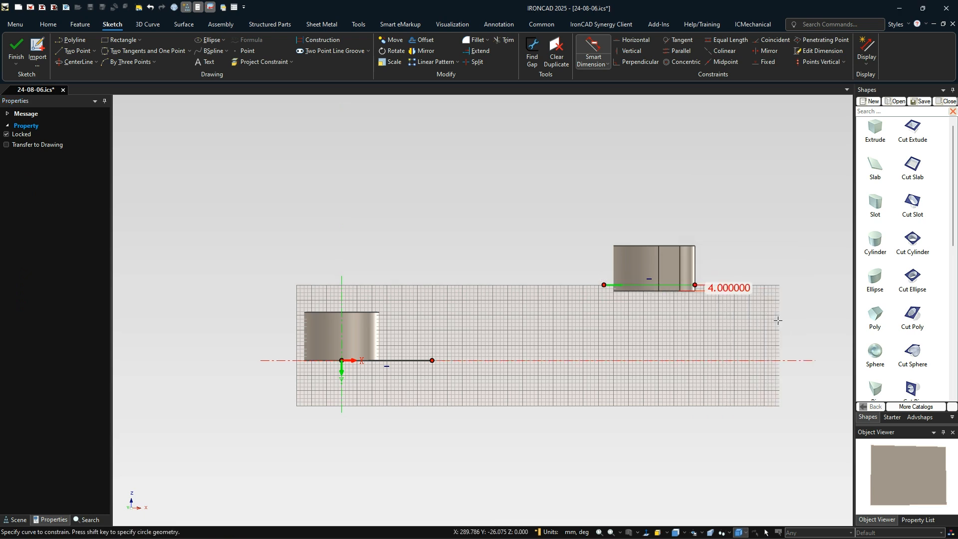
key("Escape")
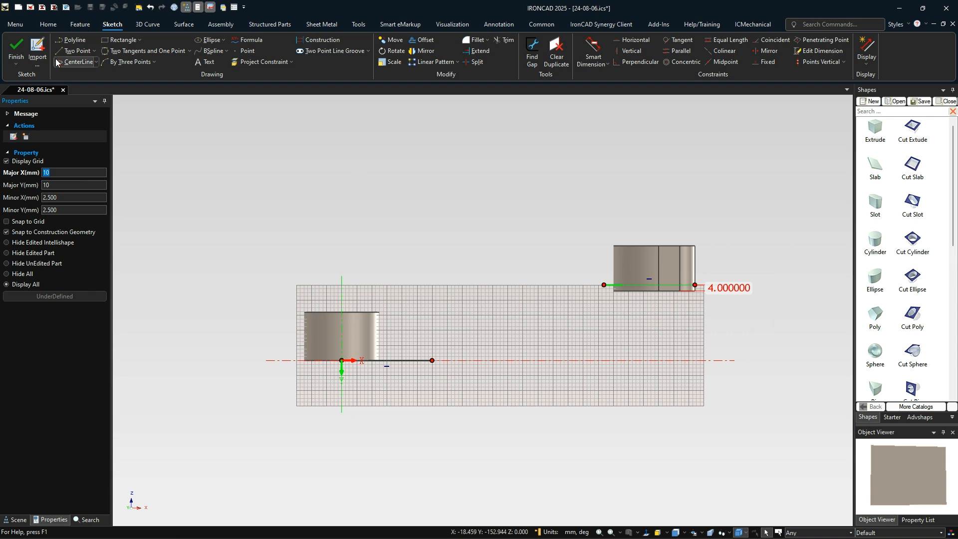
Draw an arc tangent to the free end of the cylinder's horizontal line, with radius 75 mm and angle -33°
left_click(67, 42)
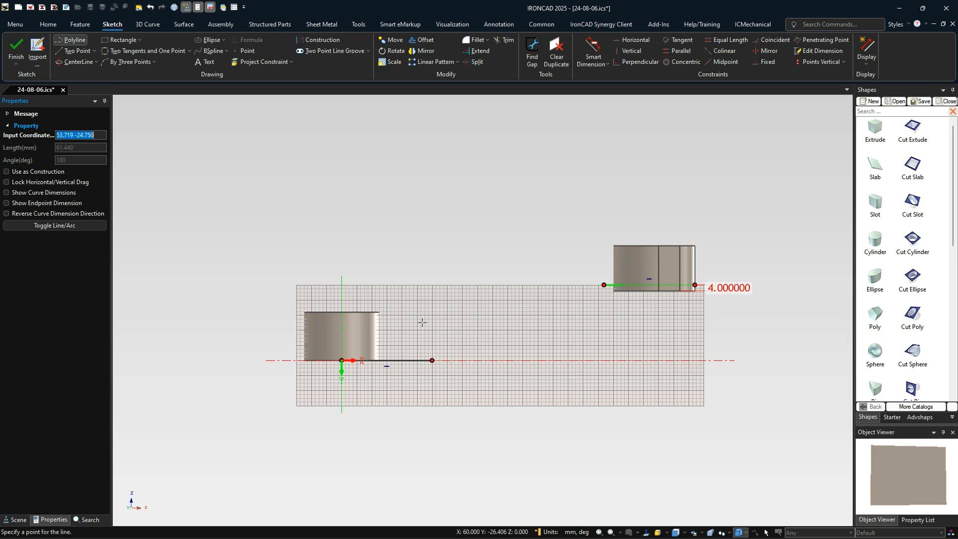
left_click(432, 360)
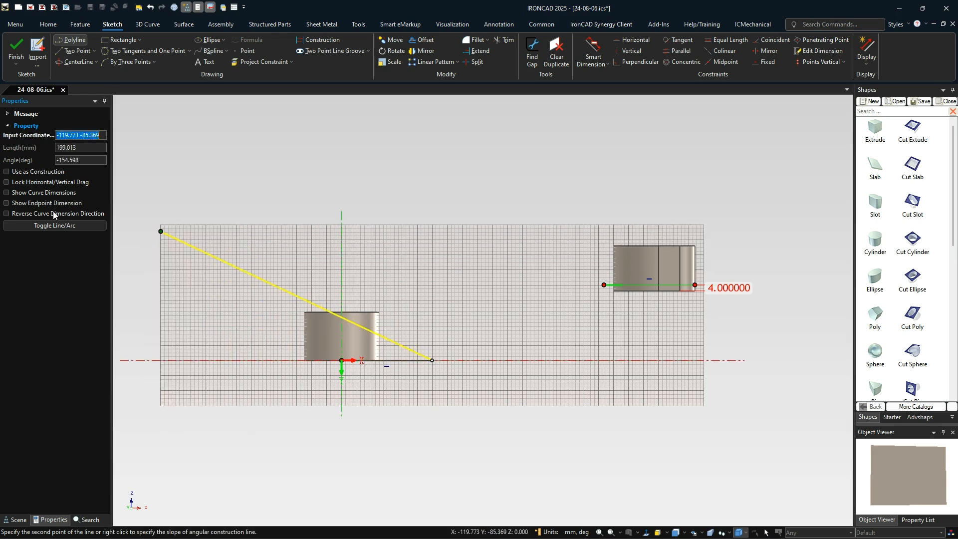
left_click(58, 225)
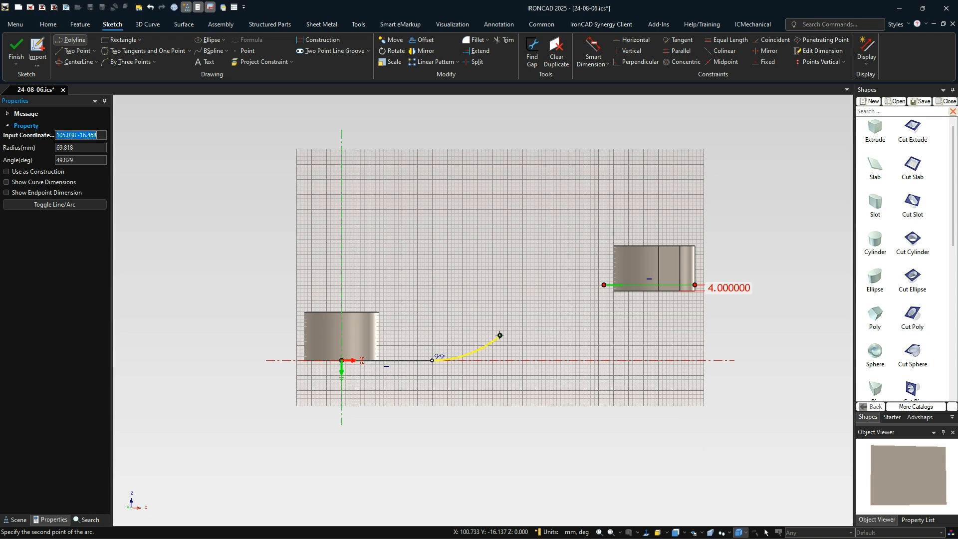
left_click(500, 335)
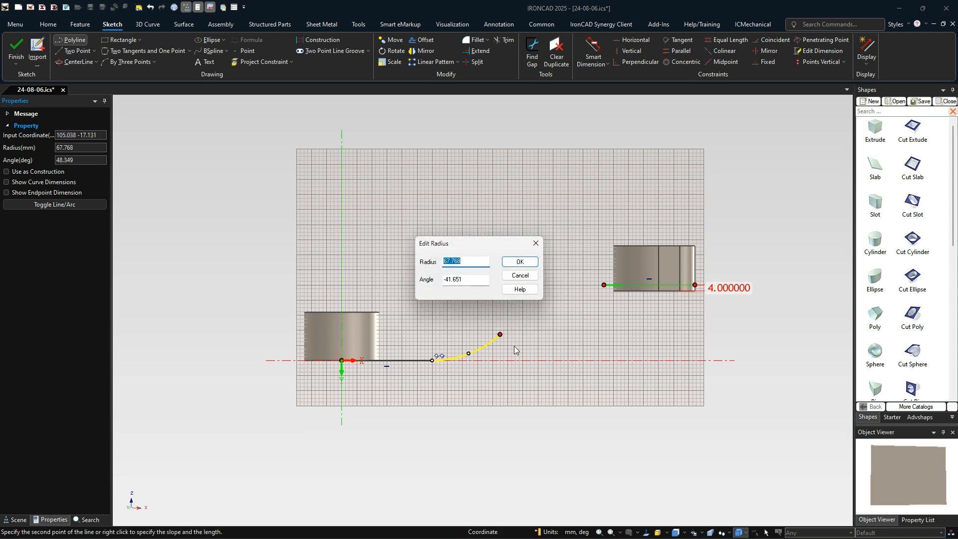
type("75")
key("Tab")
type("-33")
key("Return")
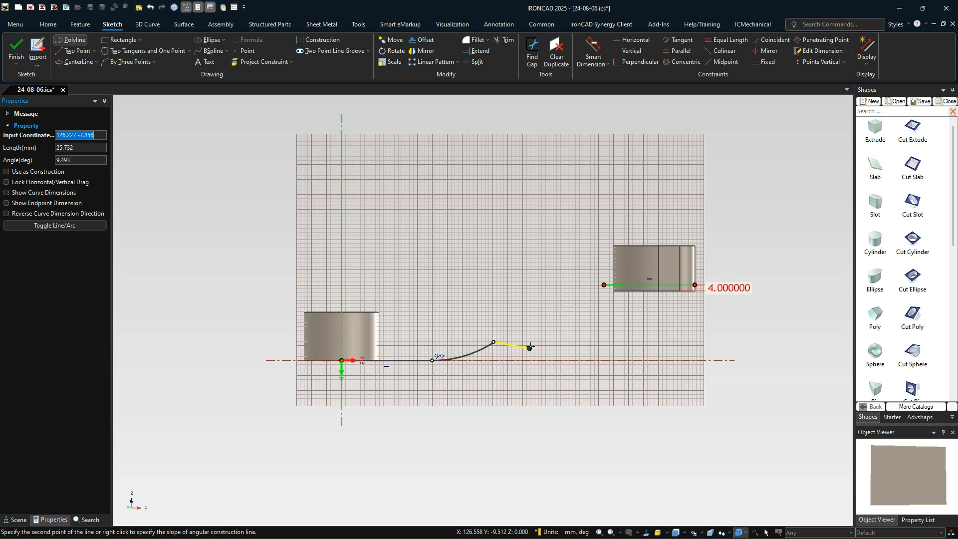
key("Escape")
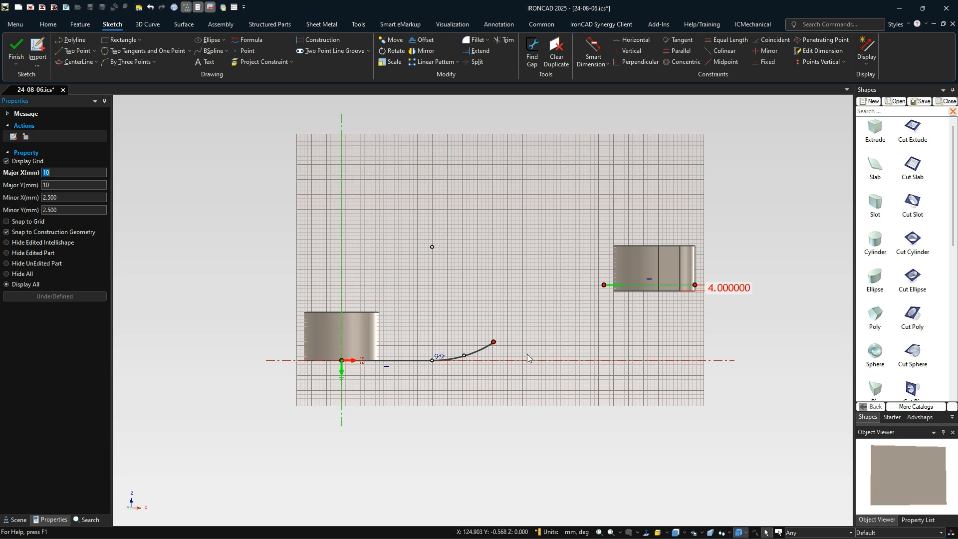
Draw a sloped line about 46 mm long from the arc's upper end, tangent to the arc and heading toward the block
left_click(494, 342)
left_click(70, 50)
left_click(494, 342)
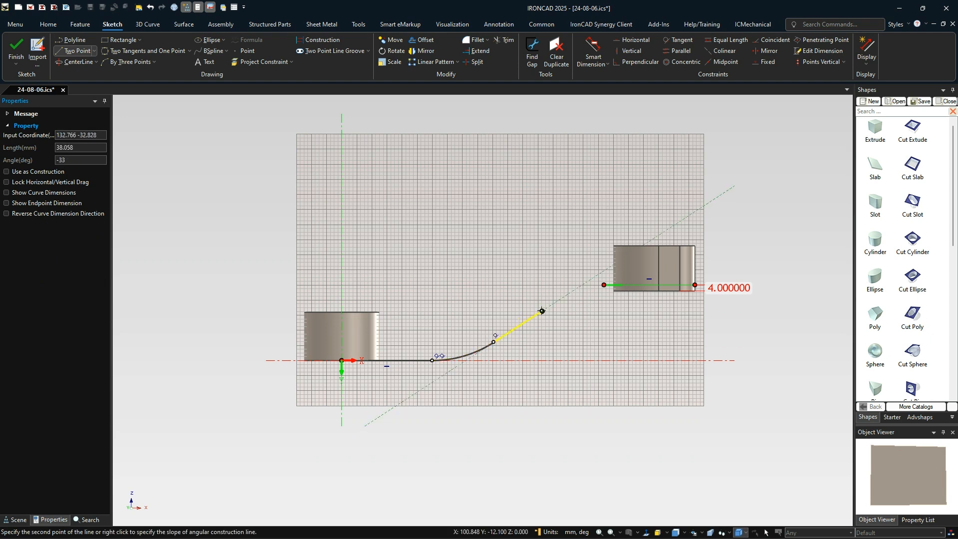
left_click(552, 304)
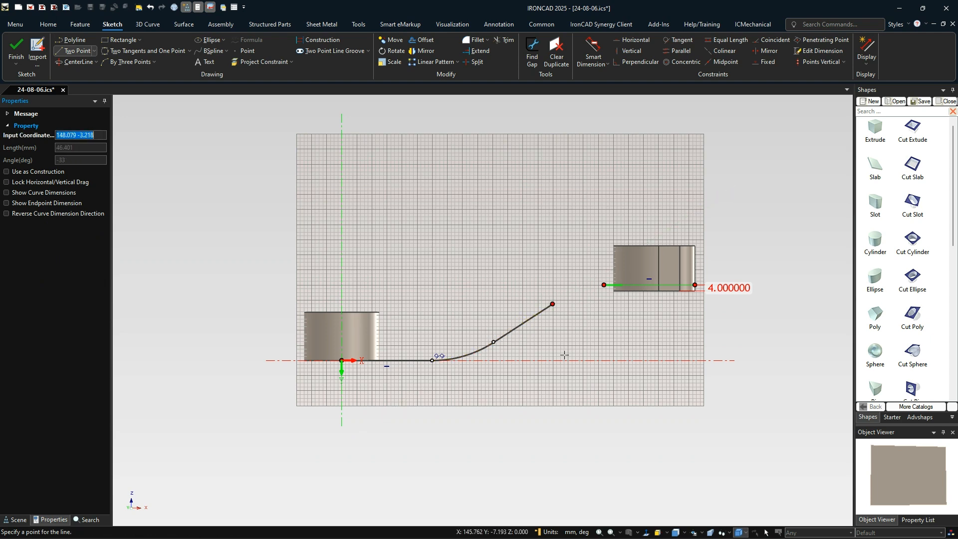
key("Escape")
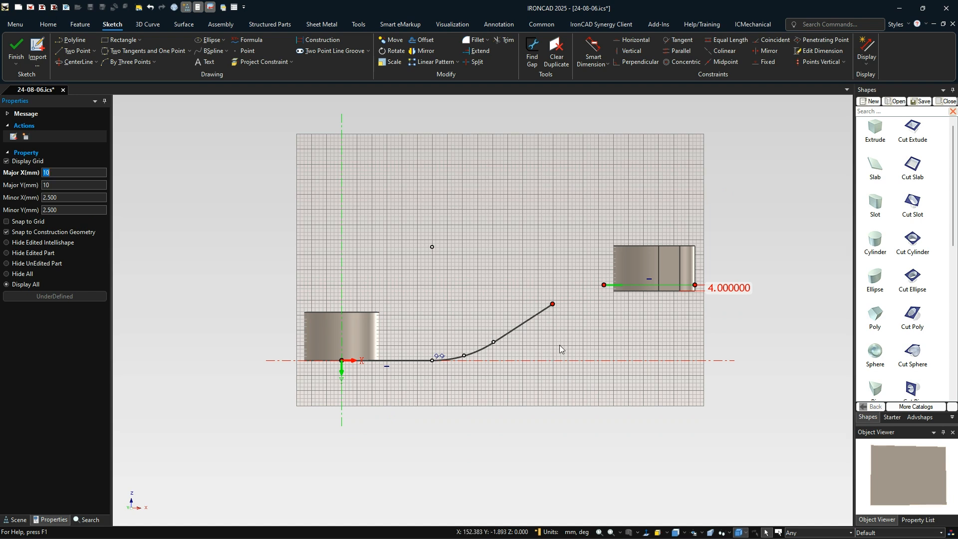
Draw a 50 mm radius circle tangent to both the block's horizontal line and the sloped line
left_click(162, 51)
left_click(619, 287)
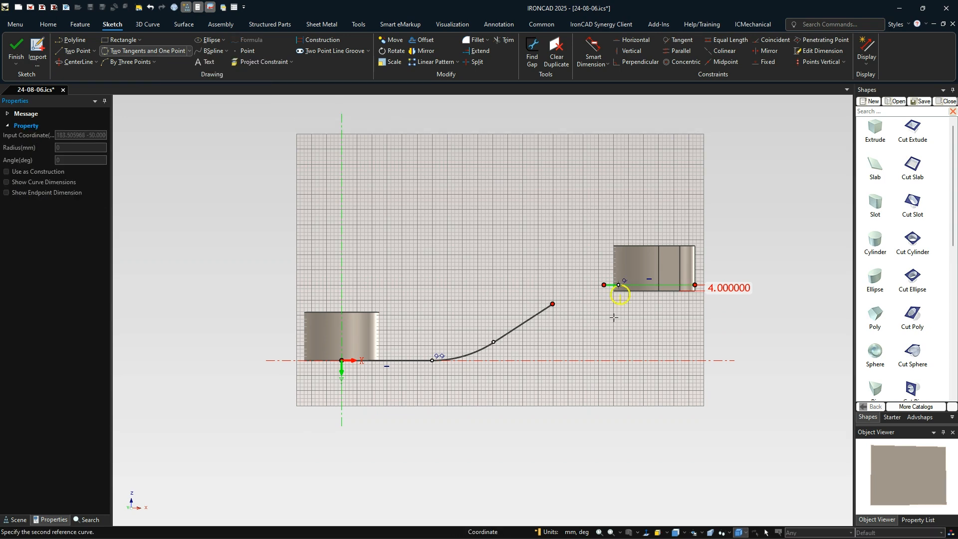
left_click(522, 323)
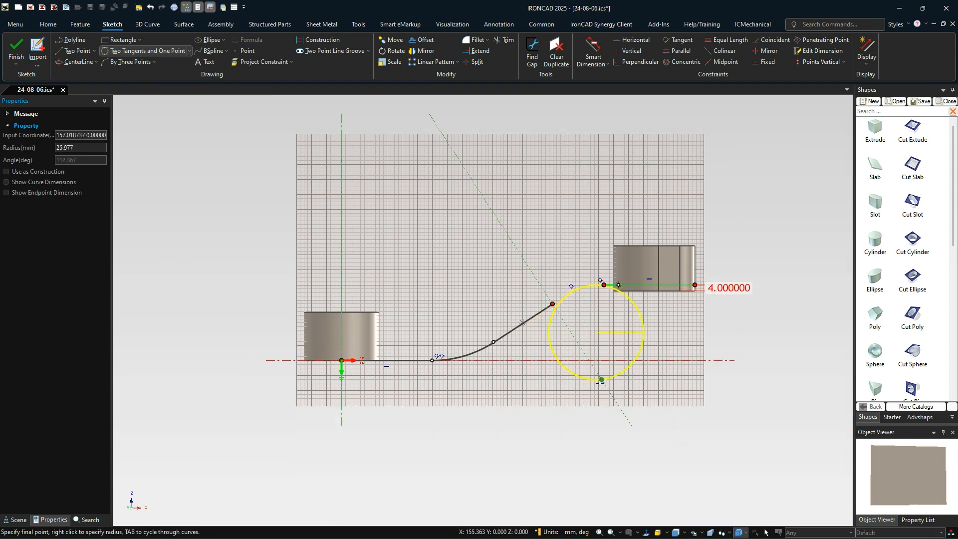
right_click(642, 420)
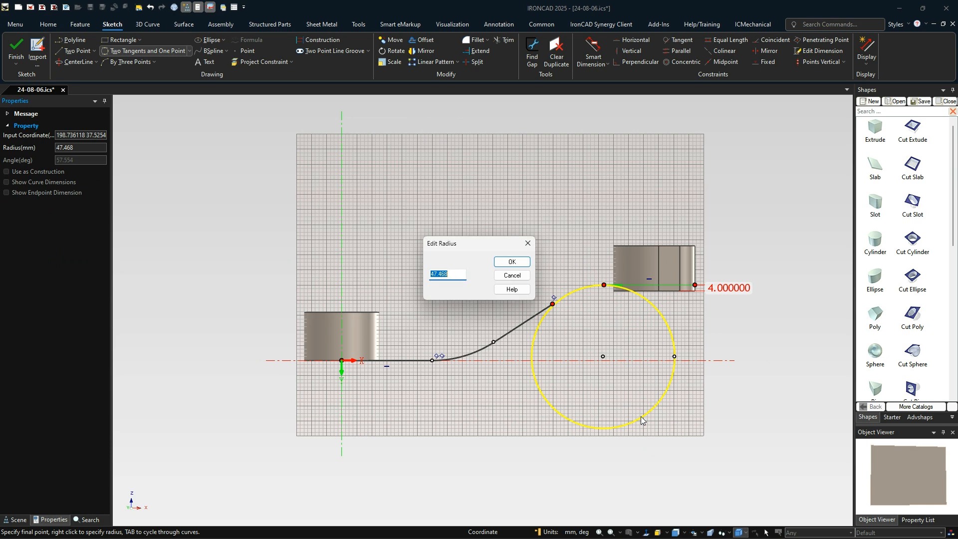
type("50")
key("Return")
key("Escape")
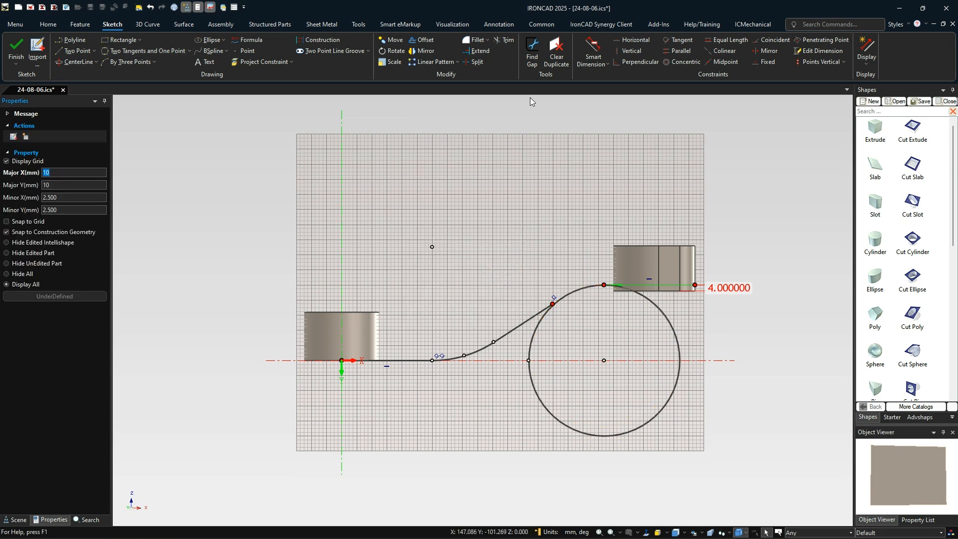
Extend the sloped line to the circle and trim the circle down to the short arc joining it to the block's line
left_click(480, 51)
left_click(531, 317)
key("Escape")
left_click(505, 41)
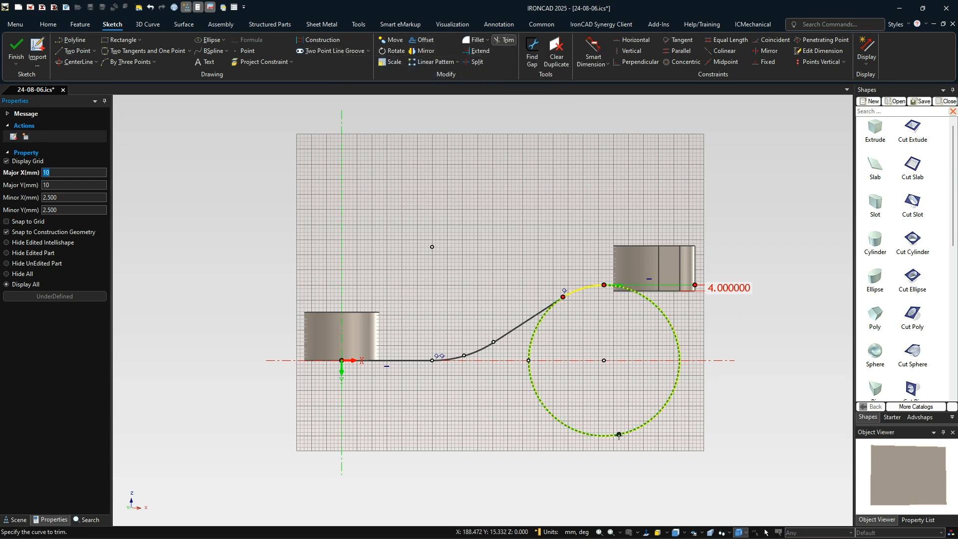
left_click(619, 435)
scroll(485, 296, "up", 4)
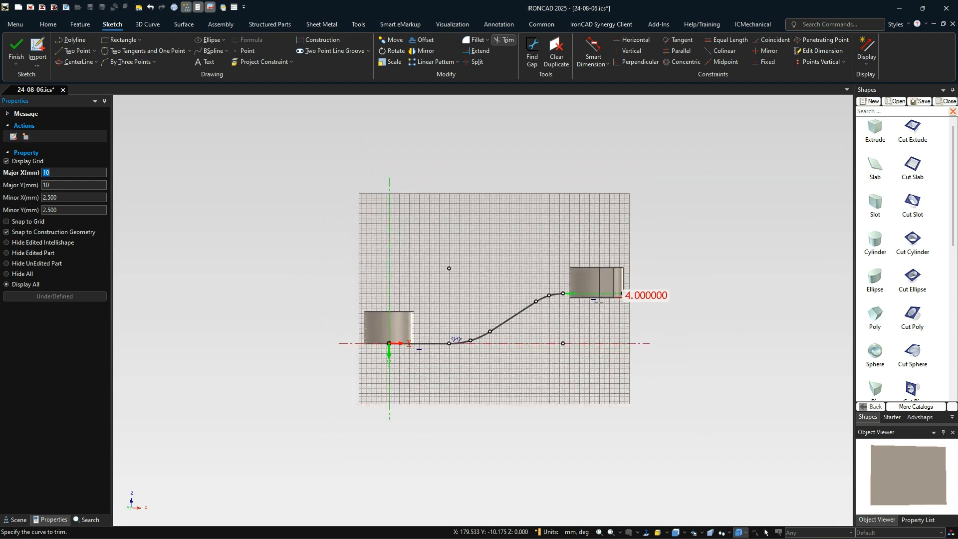
scroll(485, 296, "up", 4)
key("Escape")
scroll(455, 306, "down", 6)
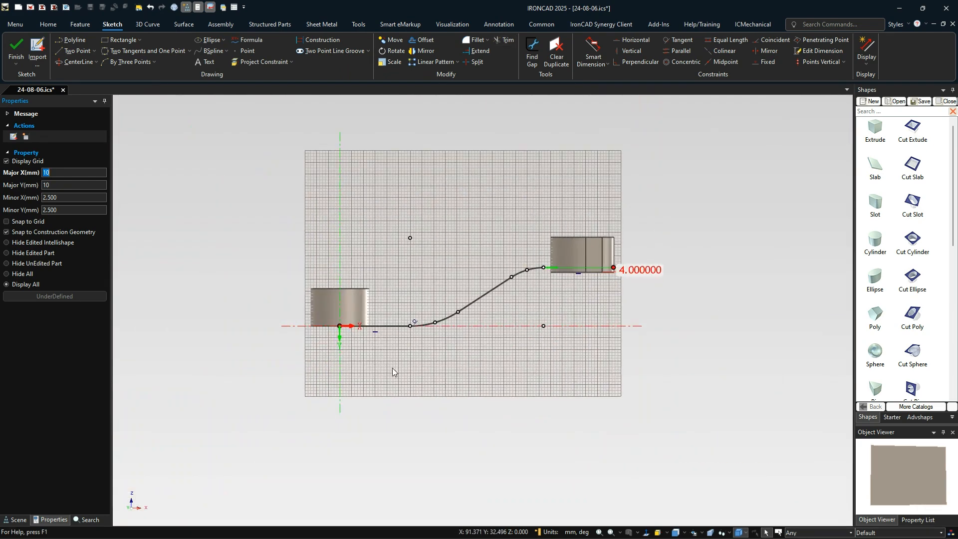
Dimension the angle between the sloped line and the horizontal sketch axis
left_click(457, 313)
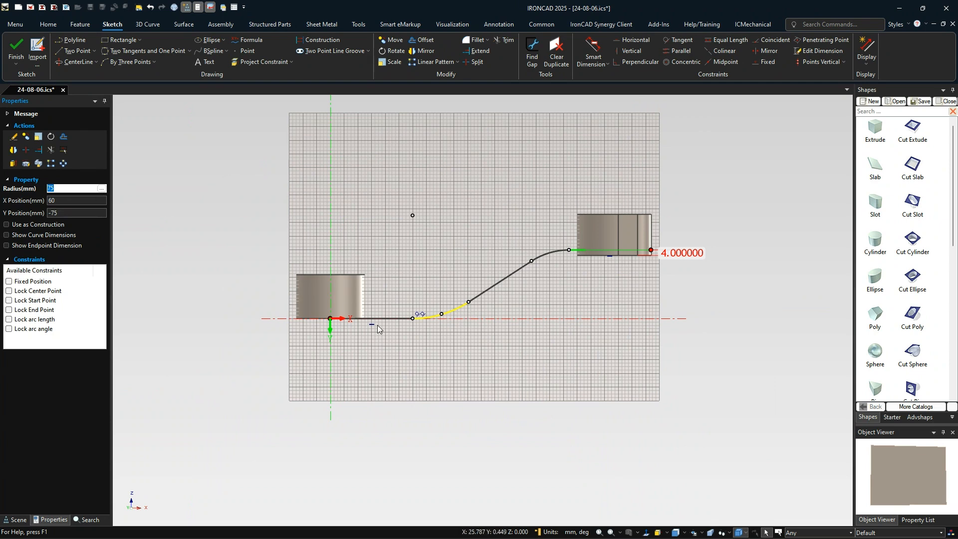
left_click(487, 294)
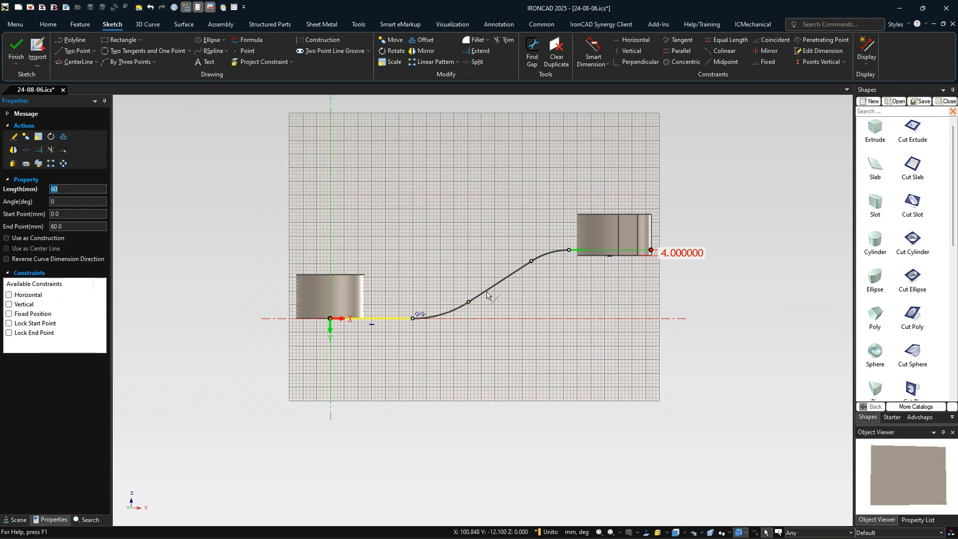
left_click(528, 203)
left_click(593, 47)
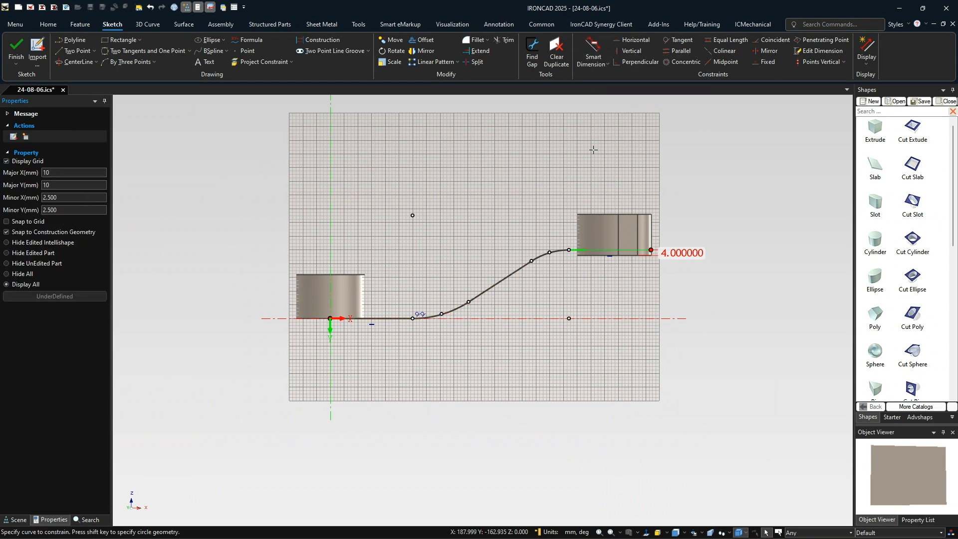
left_click(502, 280)
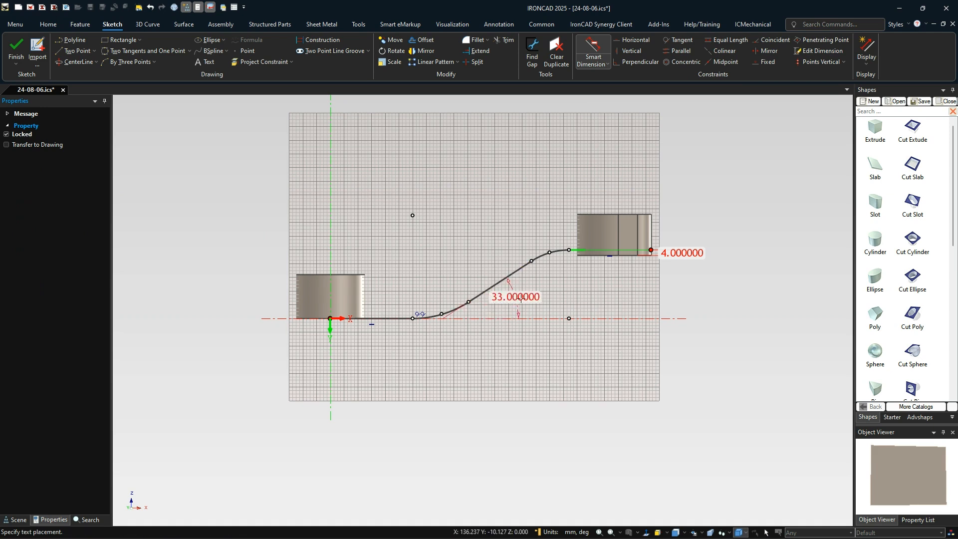
left_click(516, 281)
left_click(507, 313)
Add radius dimensions to the two arcs at the ends of the sloped line
left_click(449, 309)
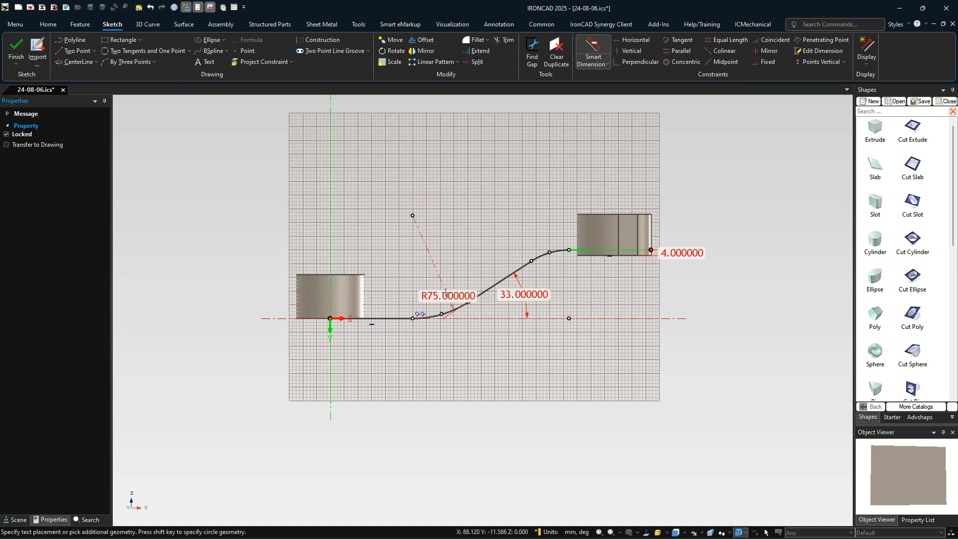
left_click(443, 289)
left_click(427, 306)
left_click(540, 257)
left_click(584, 294)
left_click(582, 296)
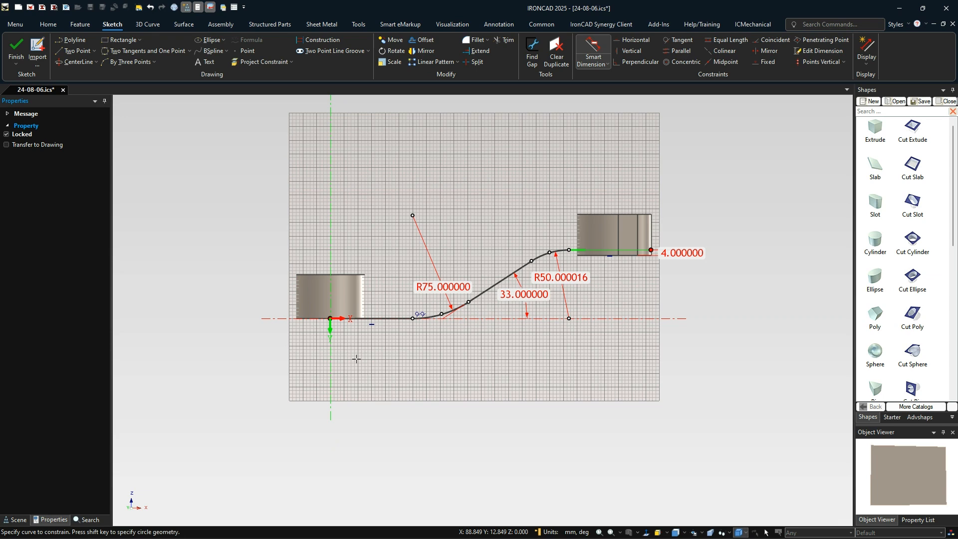
key("Escape")
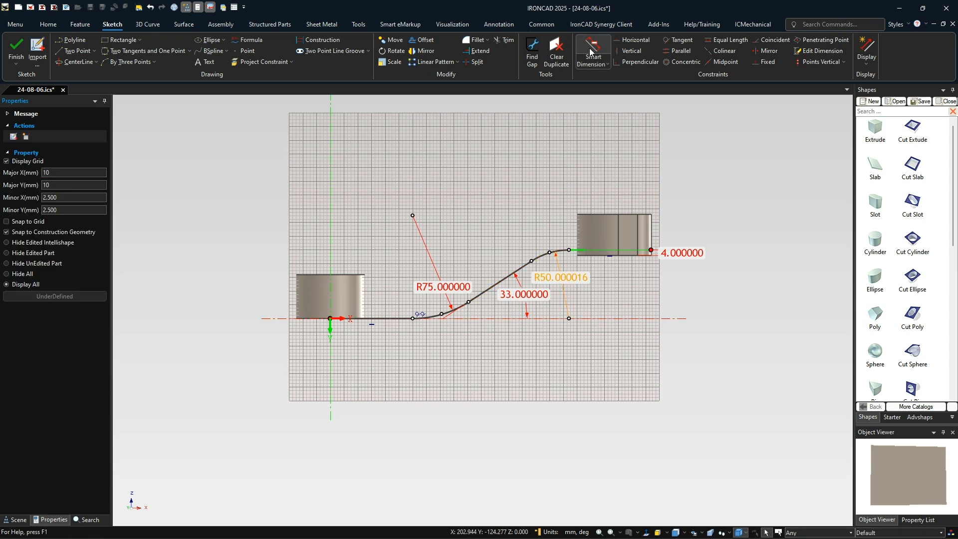
Dimension the length of the horizontal line at the block, placing the dimension above the block
key("d")
left_click(589, 255)
left_click(598, 199)
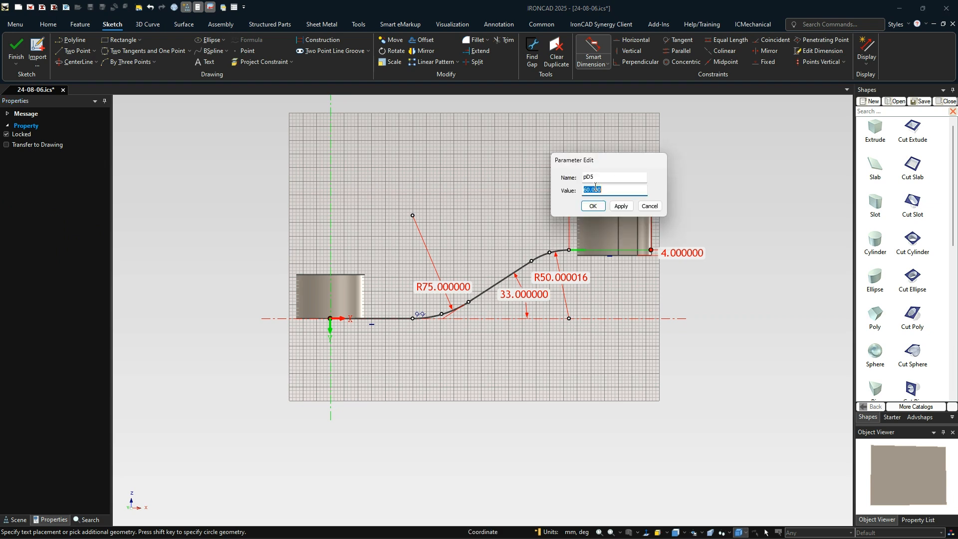
left_click(595, 204)
key("Escape")
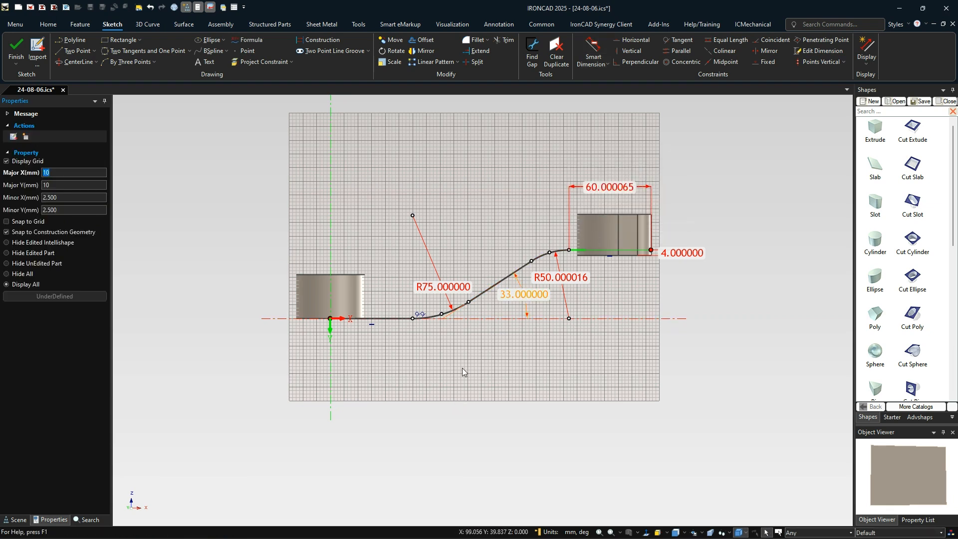
Dimension the length of the horizontal line at the cylinder, placing it below the line, and finish the path sketch
left_click(594, 48)
left_click(594, 48)
left_click(372, 318)
left_click(593, 47)
left_click(594, 47)
left_click(379, 344)
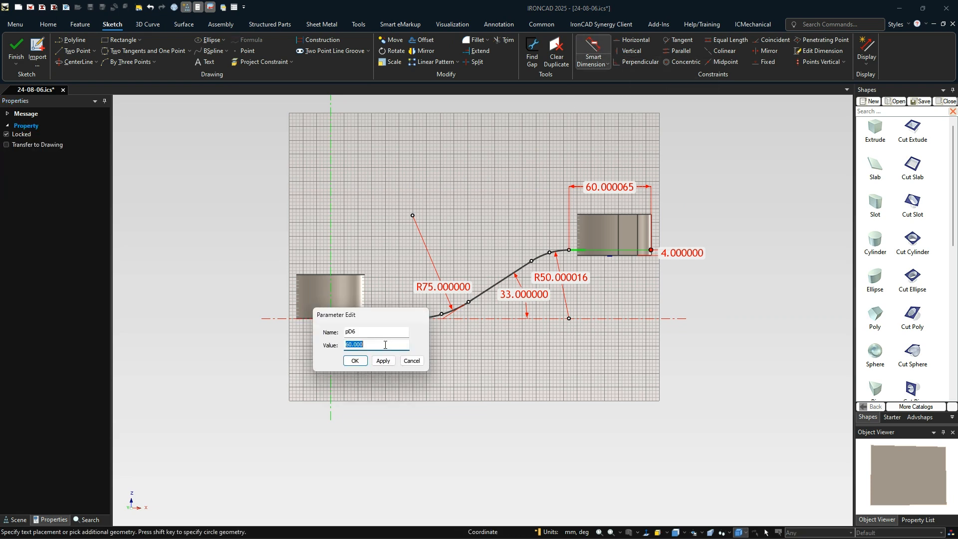
left_click(356, 363)
key("Escape")
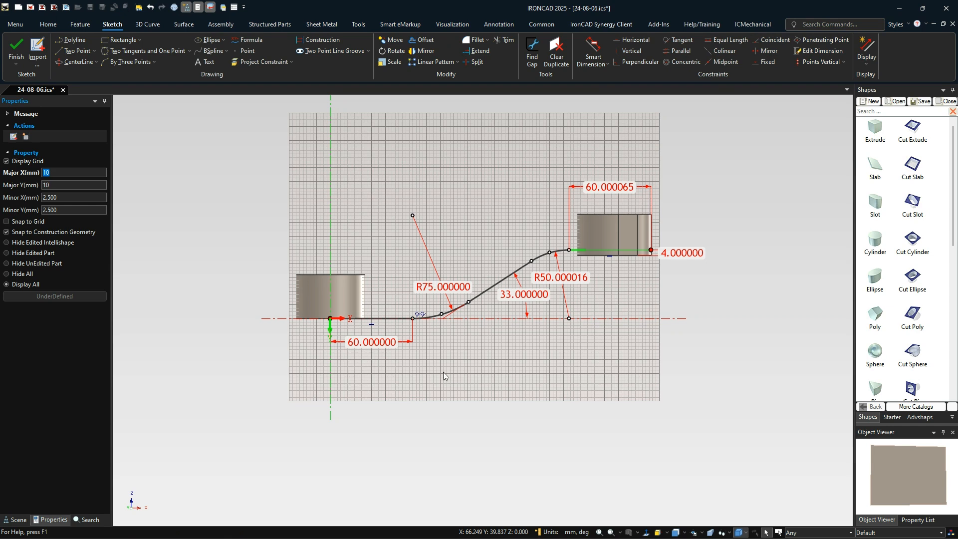
left_click(18, 45)
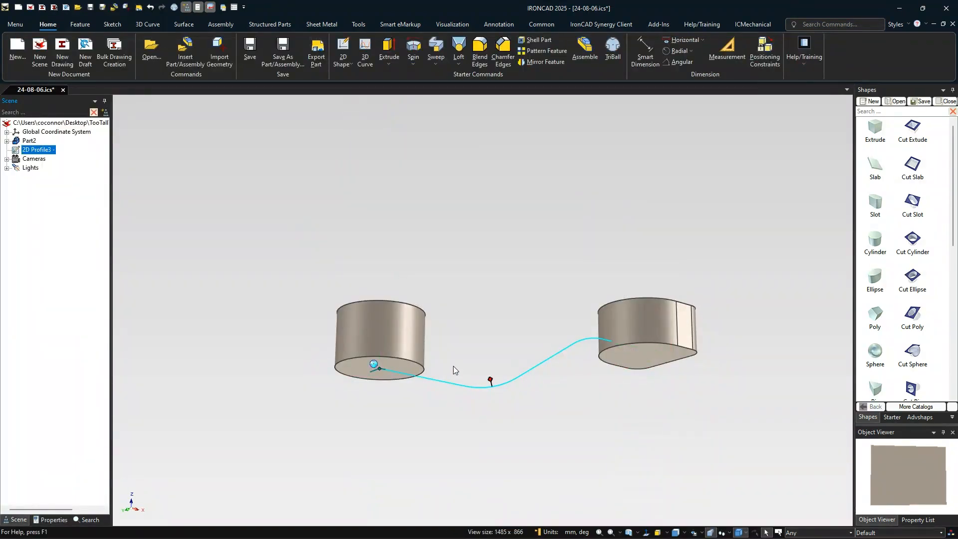
Place a new 2D sketch normal to the path's straight line under the cylinder, located by % Arc Length at 0% from its start
left_click(343, 50)
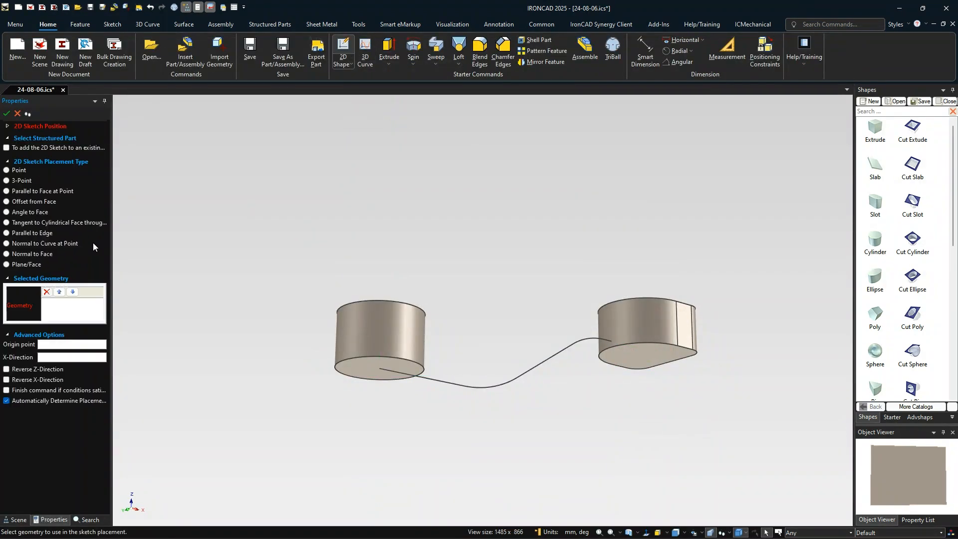
left_click(41, 244)
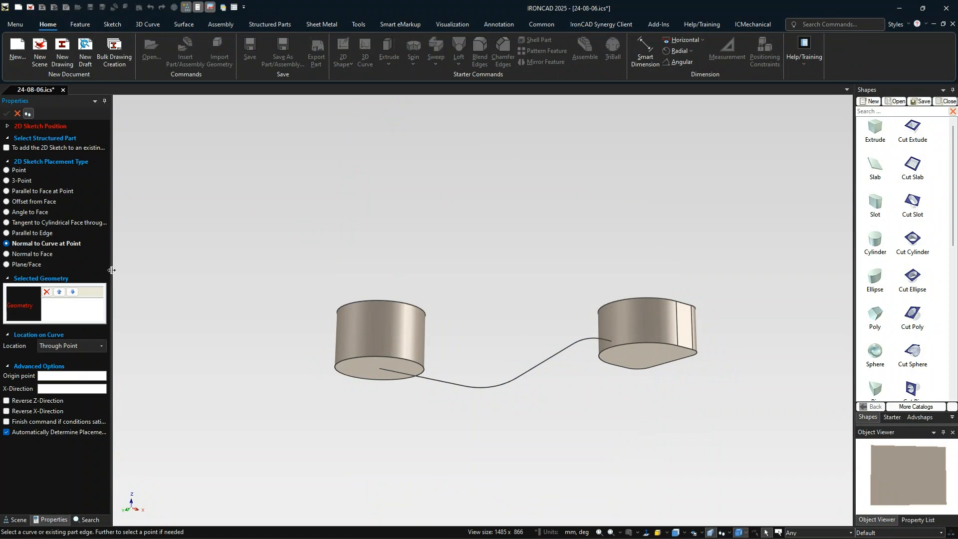
left_click(429, 380)
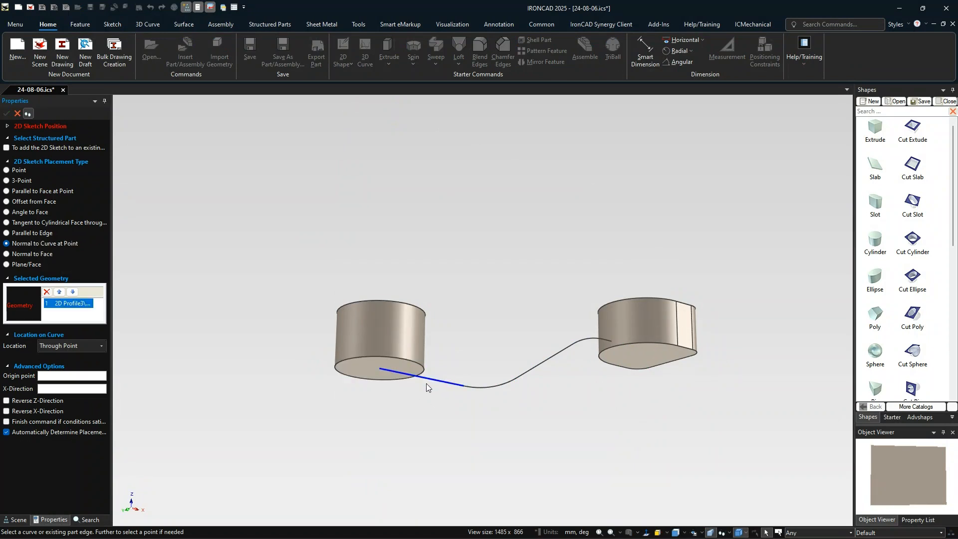
left_click(89, 345)
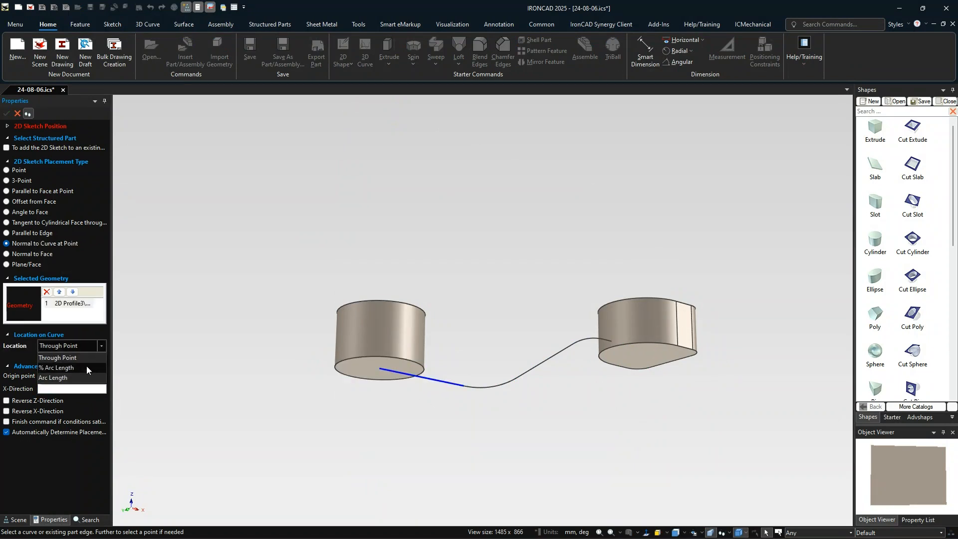
left_click(86, 367)
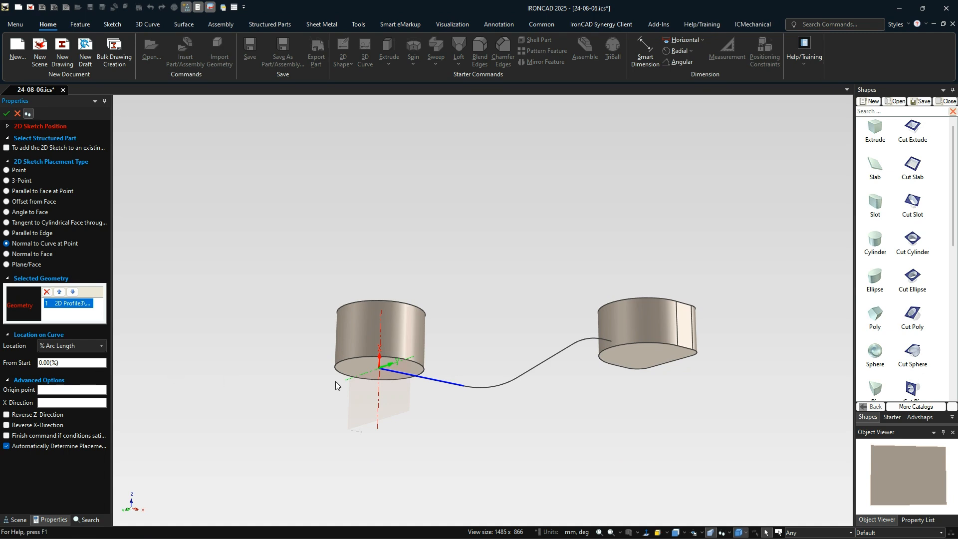
left_click(7, 114)
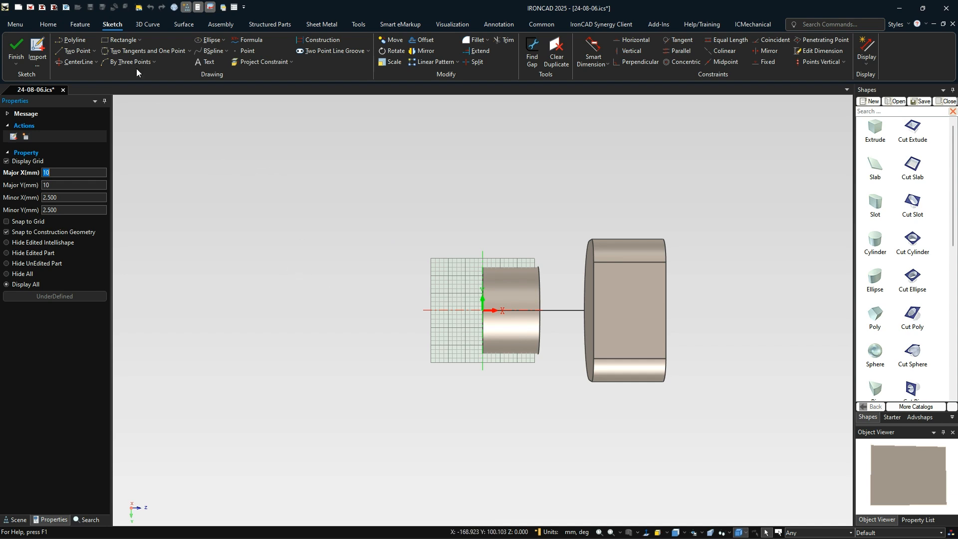
Draw a rectangle 22 mm long and 30 mm wide in an empty area of the sketch, beside the cylinder
left_click(121, 40)
left_click(356, 301)
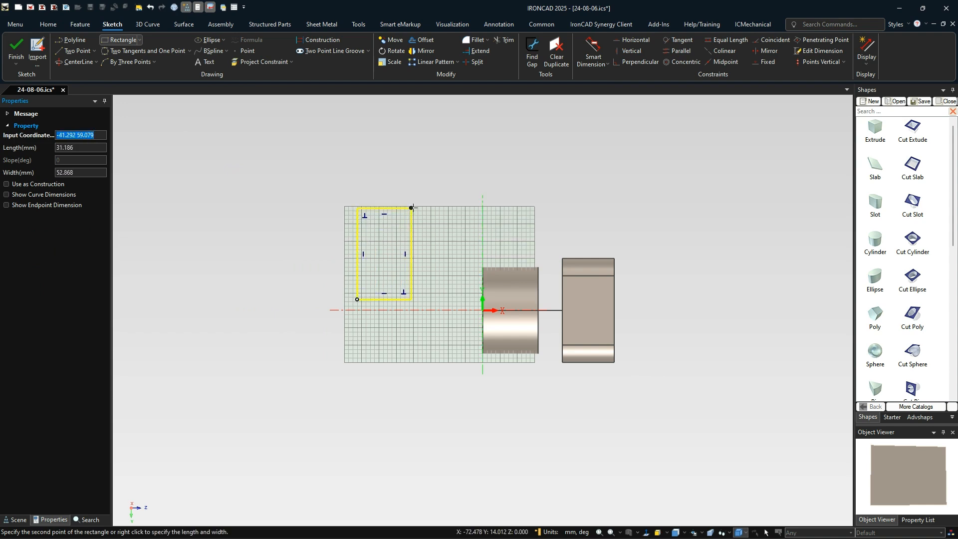
right_click(412, 208)
type("30")
key("Tab")
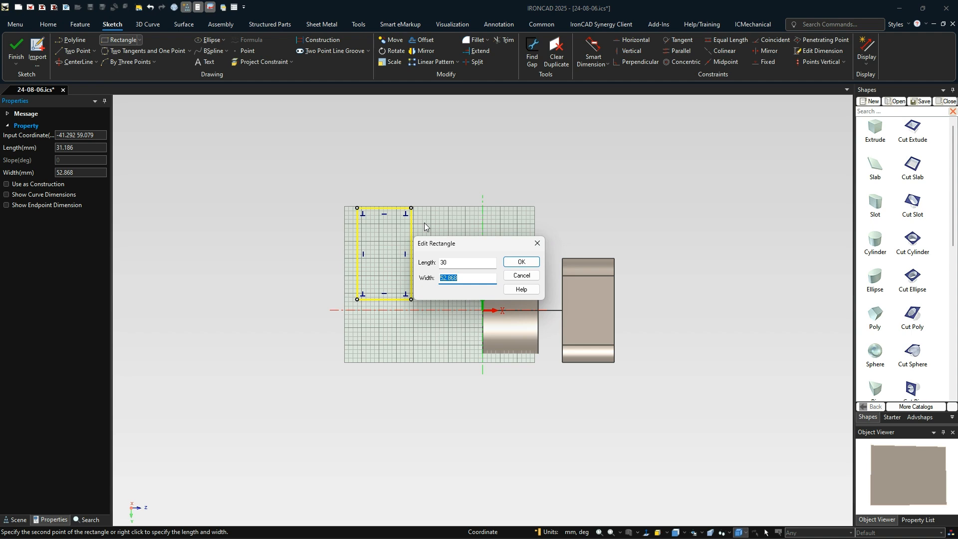
key("shift+Tab")
type("22")
key("Tab")
type("30")
key("Return")
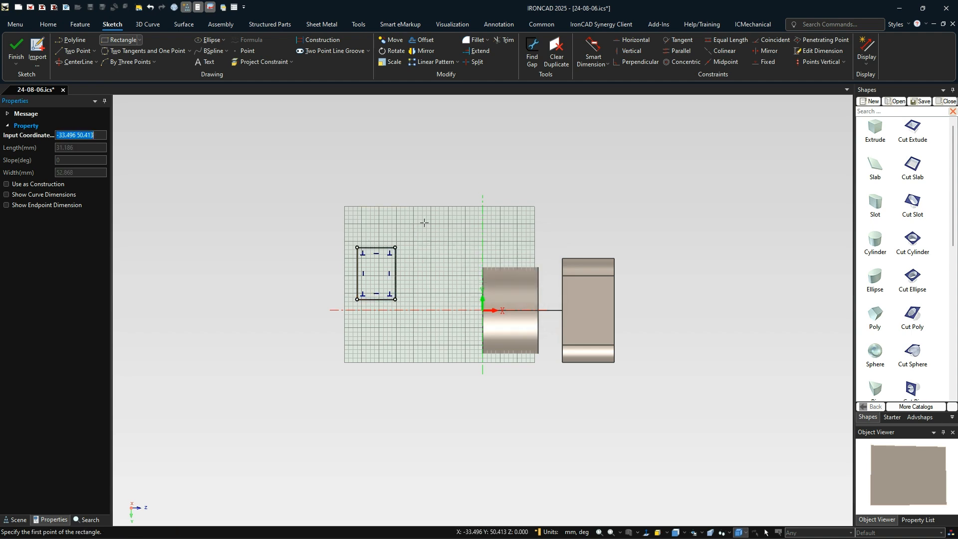
key("Escape")
left_click(395, 272)
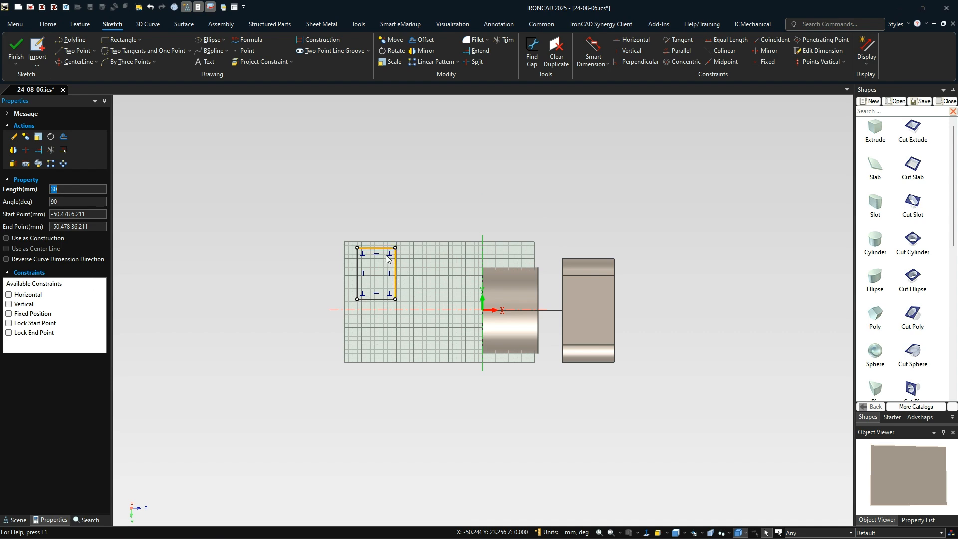
left_click(385, 248)
left_click(372, 337)
Offset both vertical sides of the rectangle inward by 4 mm
scroll(373, 338, "up", 5)
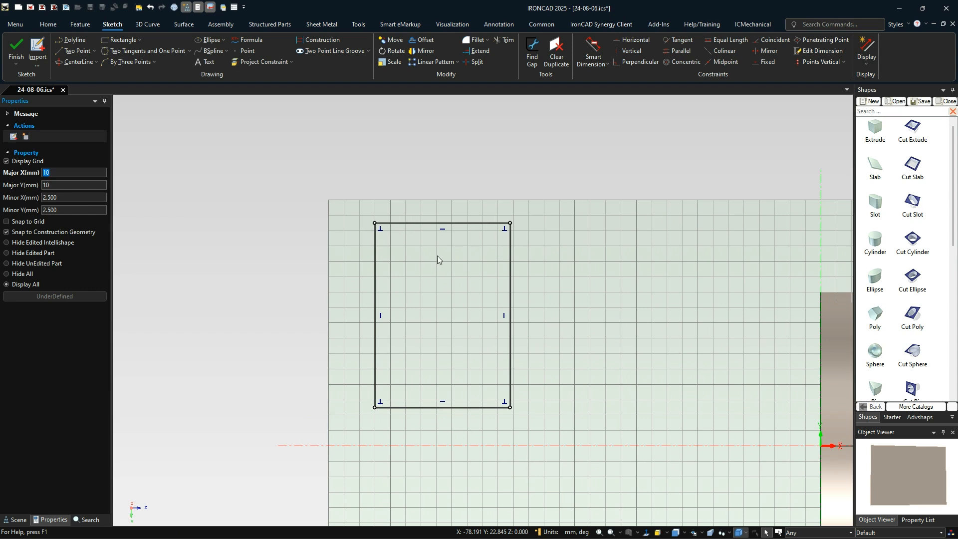
left_click(421, 39)
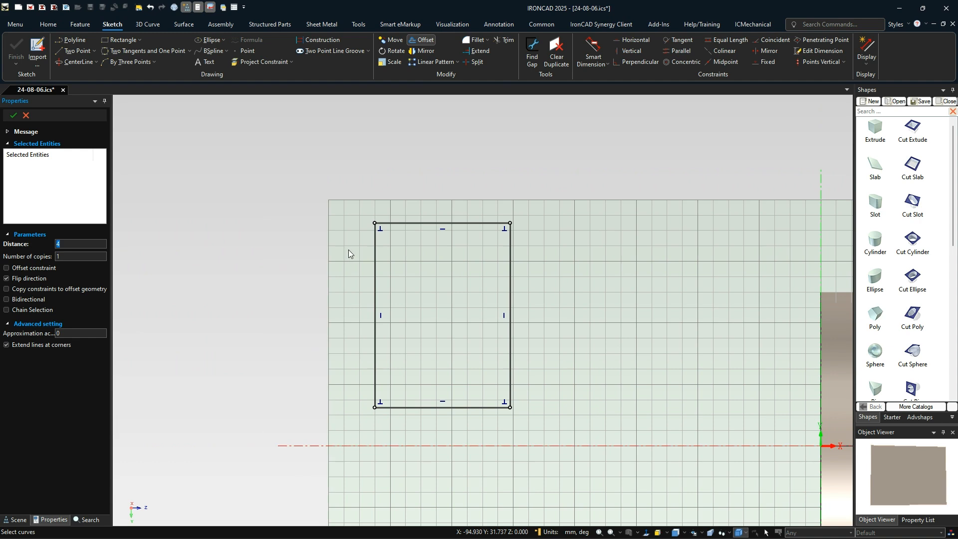
left_click(375, 260)
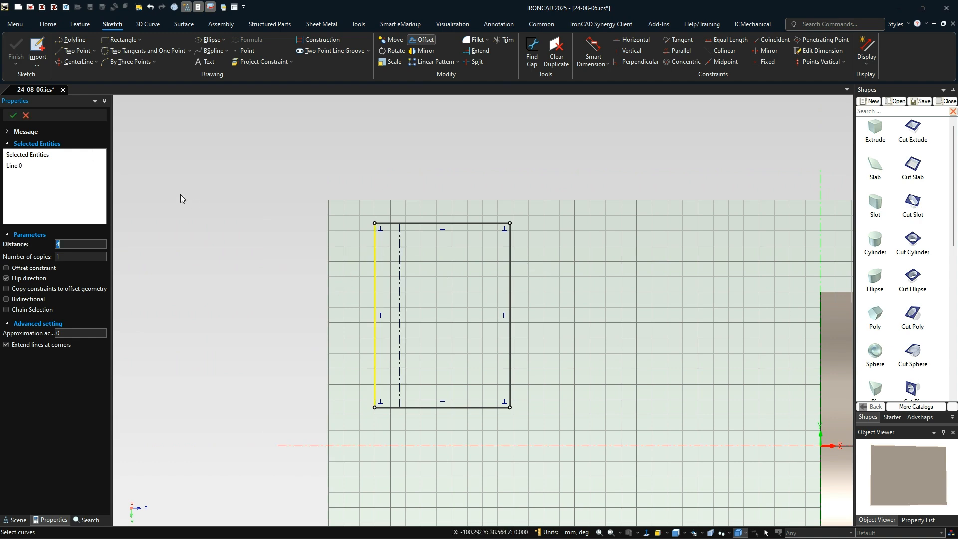
left_click(510, 263)
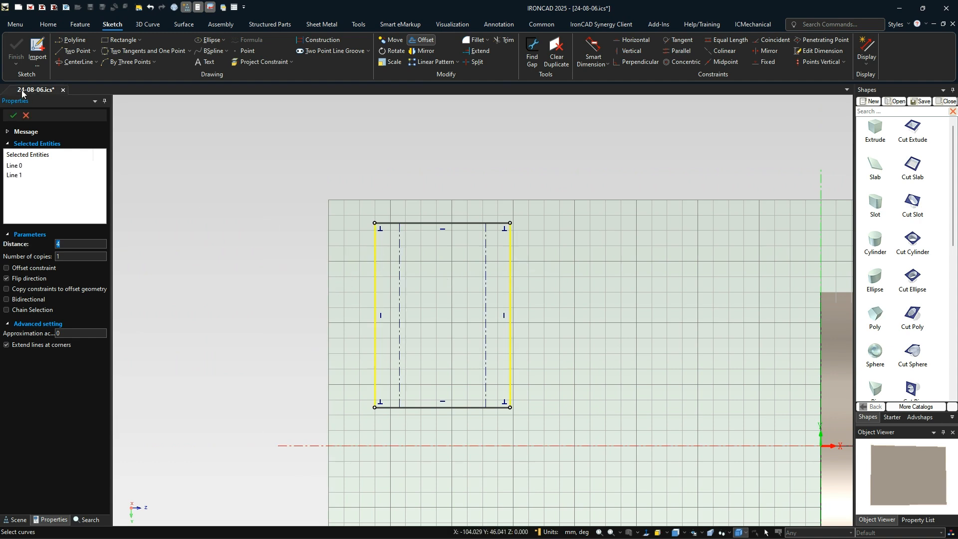
left_click(14, 115)
left_click(542, 233)
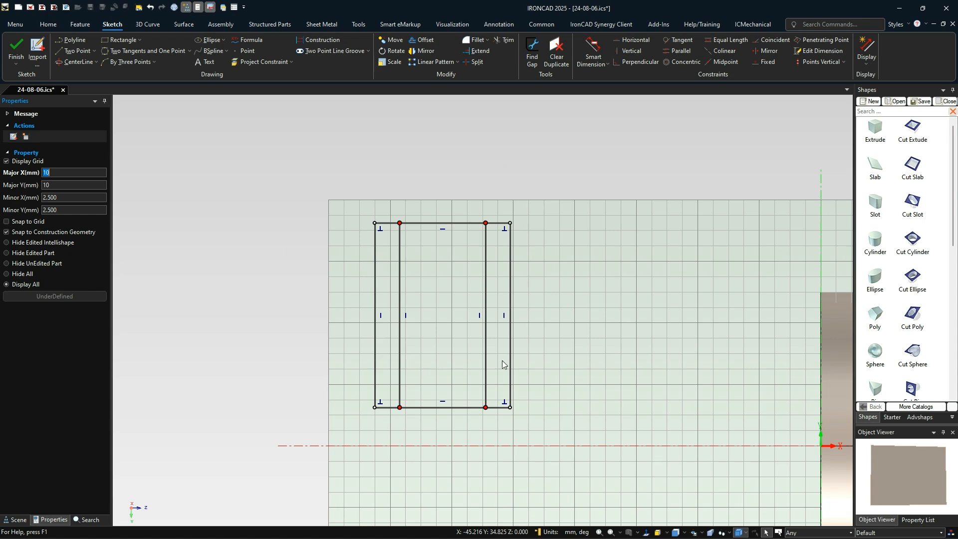
Slant the two offset lines toward each other by moving their lower endpoints inward along the rectangle's bottom edge
left_click_drag(485, 408, 467, 408)
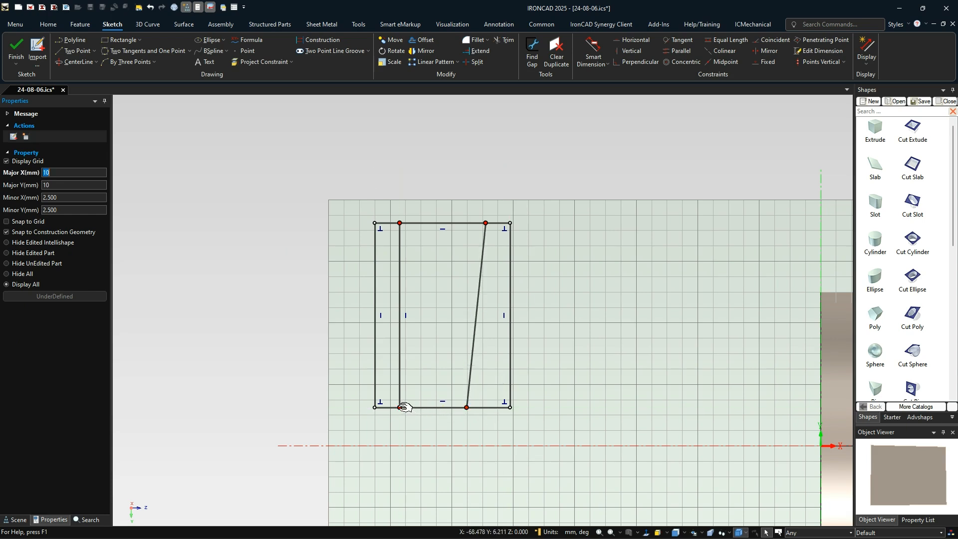
left_click_drag(402, 399, 428, 407)
left_click(583, 209)
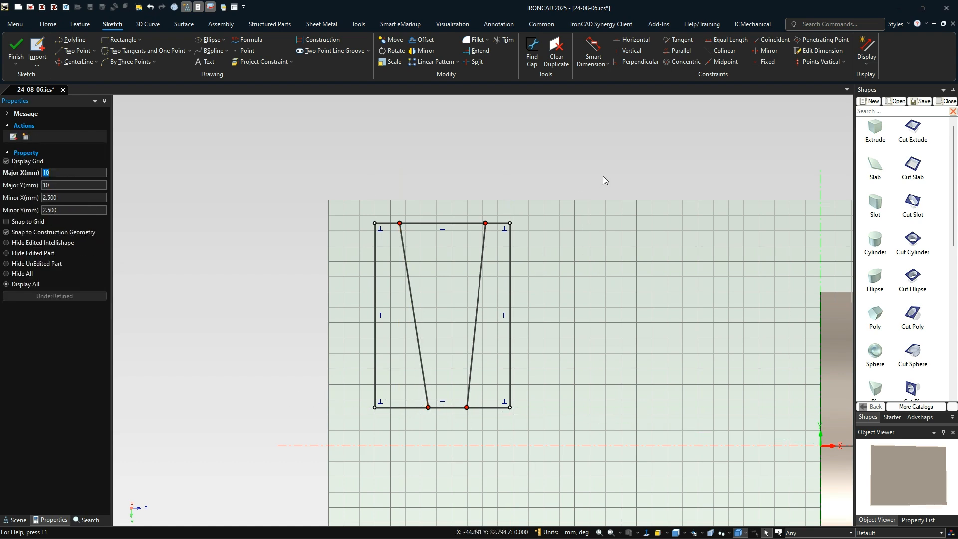
Turn on the curve dimension display and set the right slanted line's slope to -110°
left_click(867, 61)
left_click(867, 78)
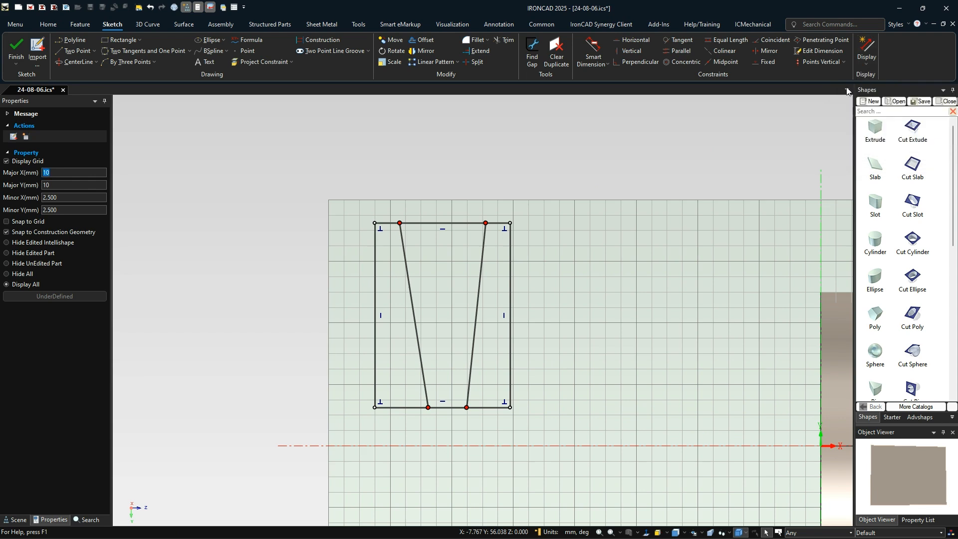
left_click(469, 396)
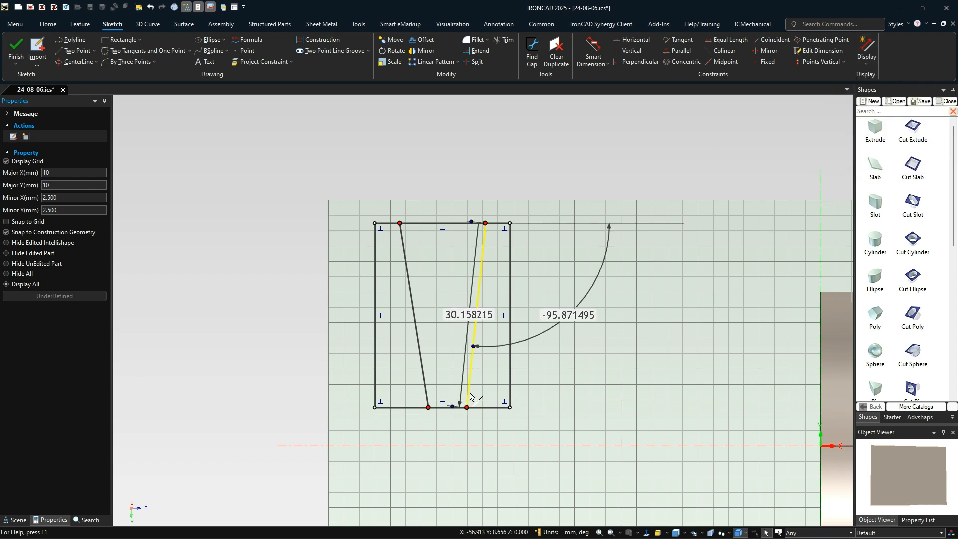
double_click(562, 316)
type("-110")
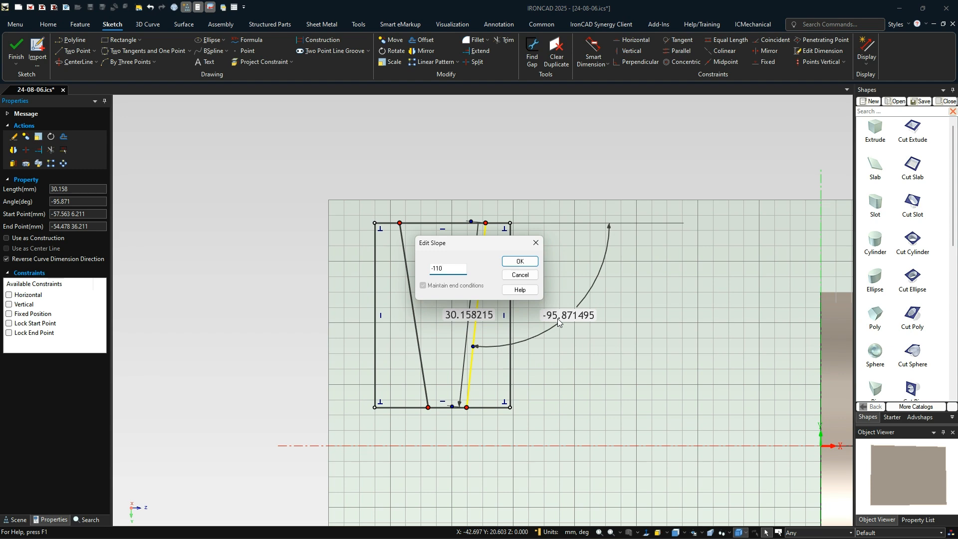
key("Return")
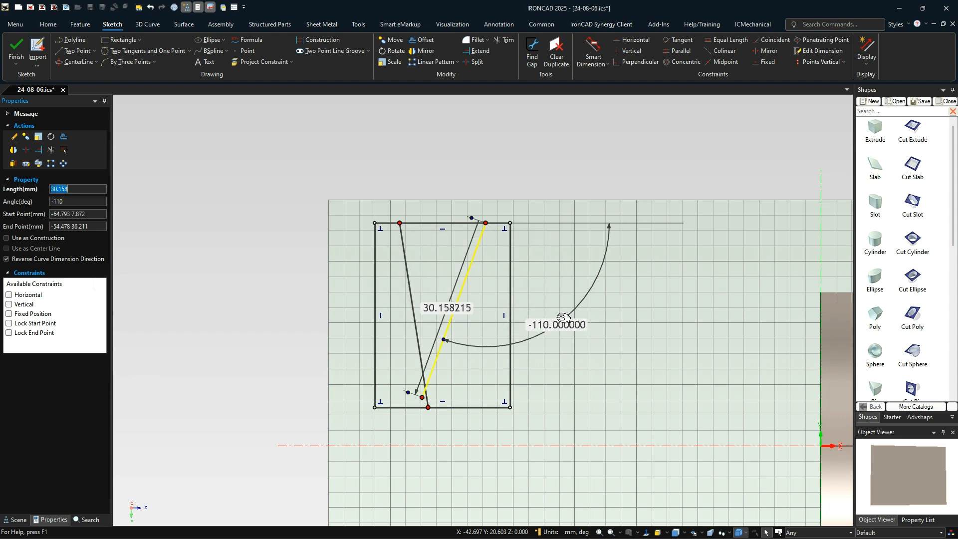
Set the left slanted line's slope to -70°
left_click(418, 335)
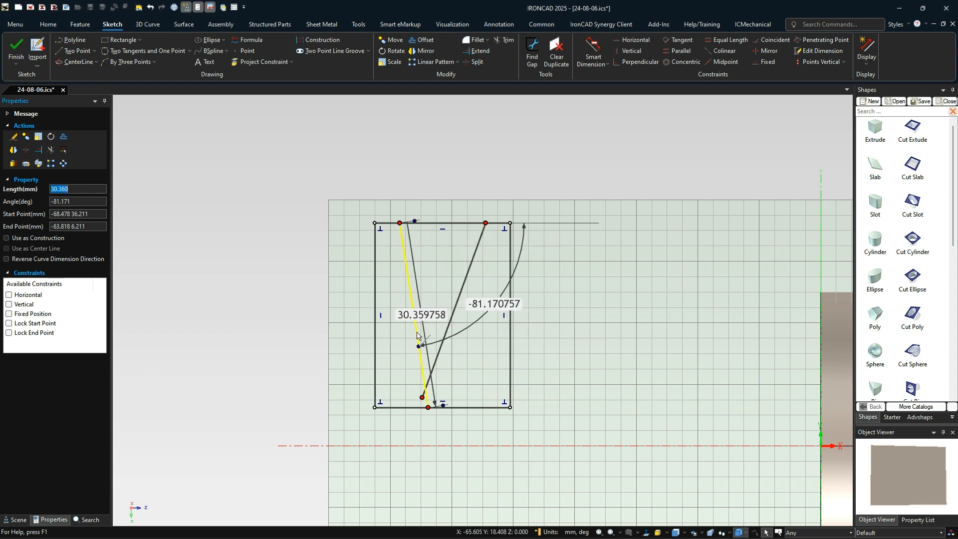
double_click(486, 306)
type("-70")
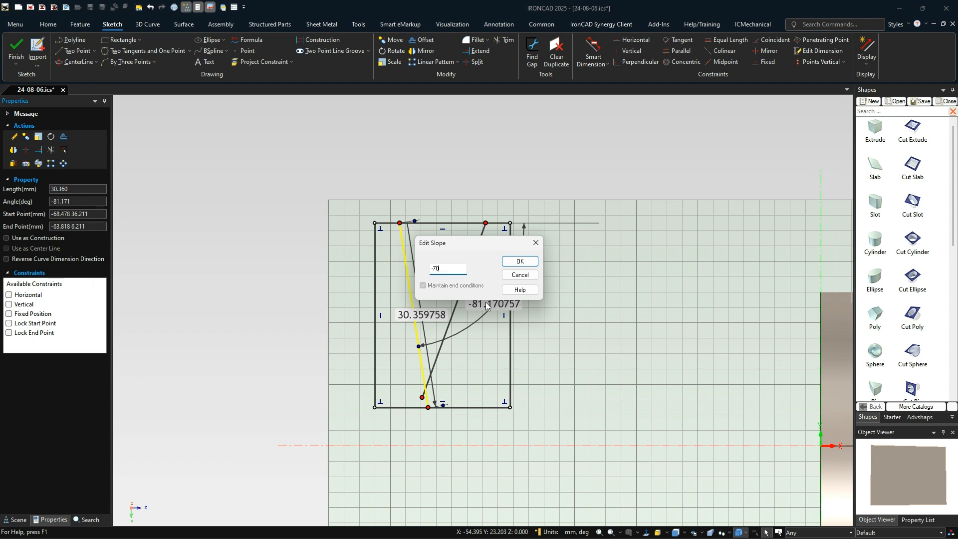
key("Return")
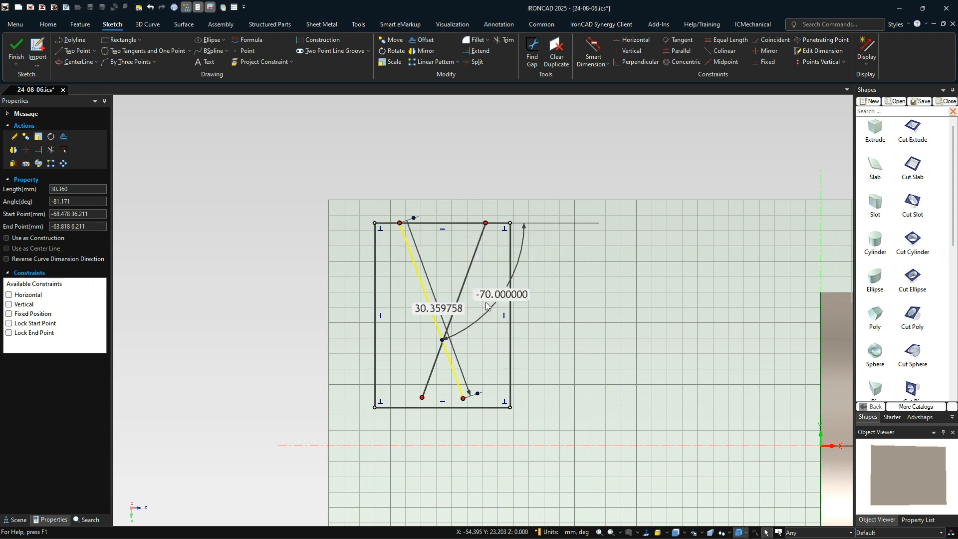
left_click(600, 346)
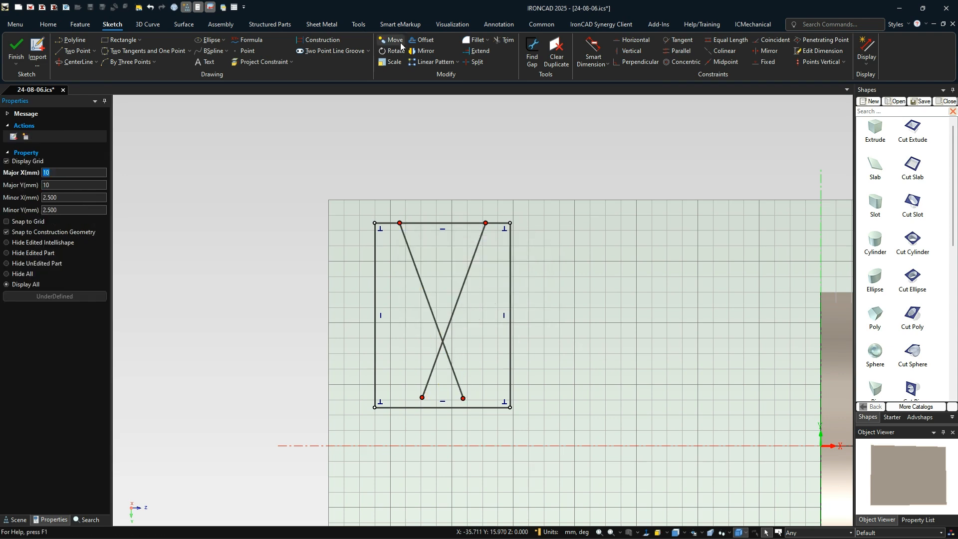
Trim both slanted lines below their crossing point to leave a V shape
left_click(504, 40)
left_click(453, 370)
left_click(430, 358)
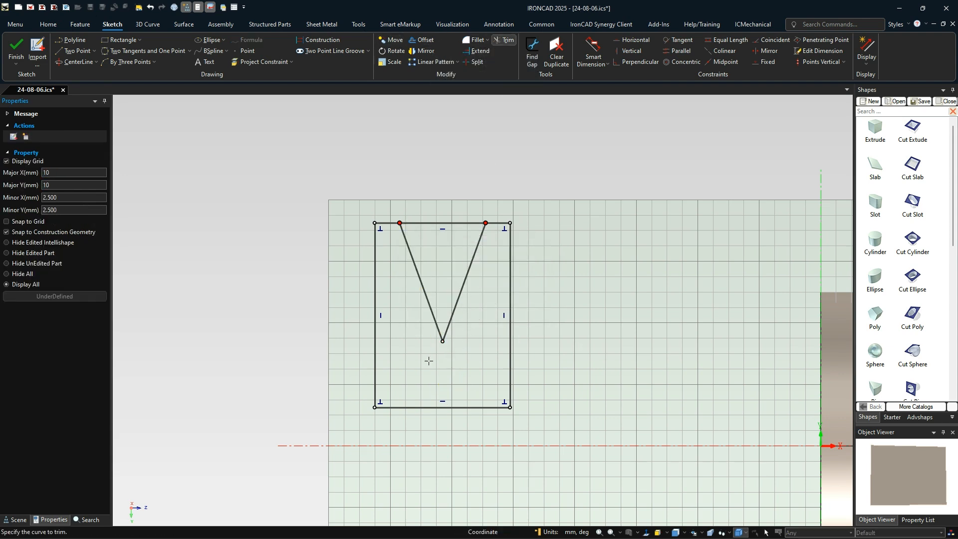
Fillet the vertex of the V with a 6 mm radius
left_click(474, 40)
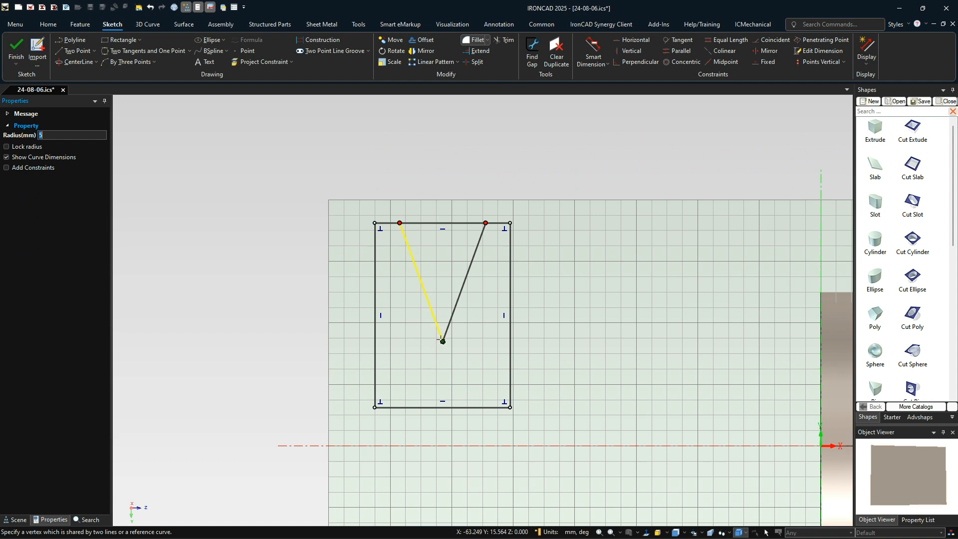
left_click(442, 341)
right_click(444, 287)
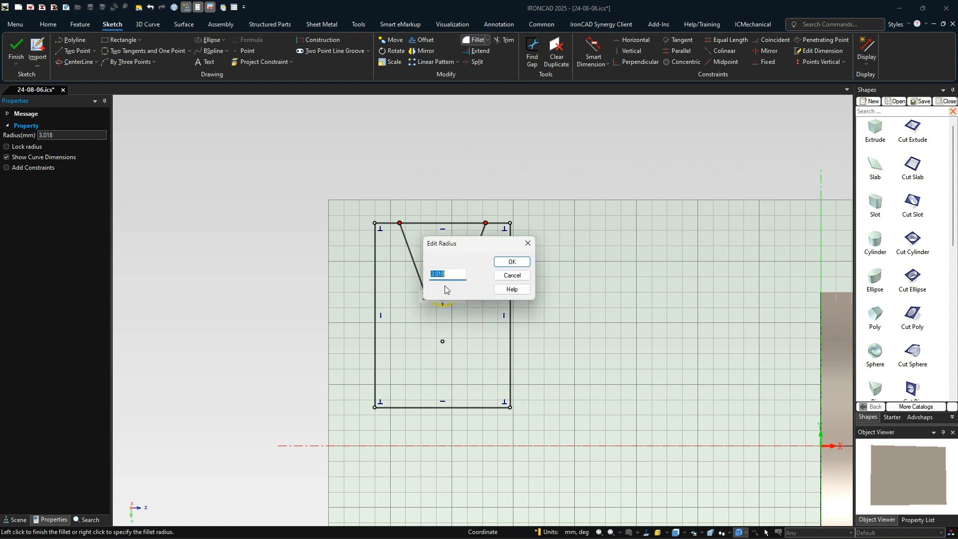
type("6")
key("Return")
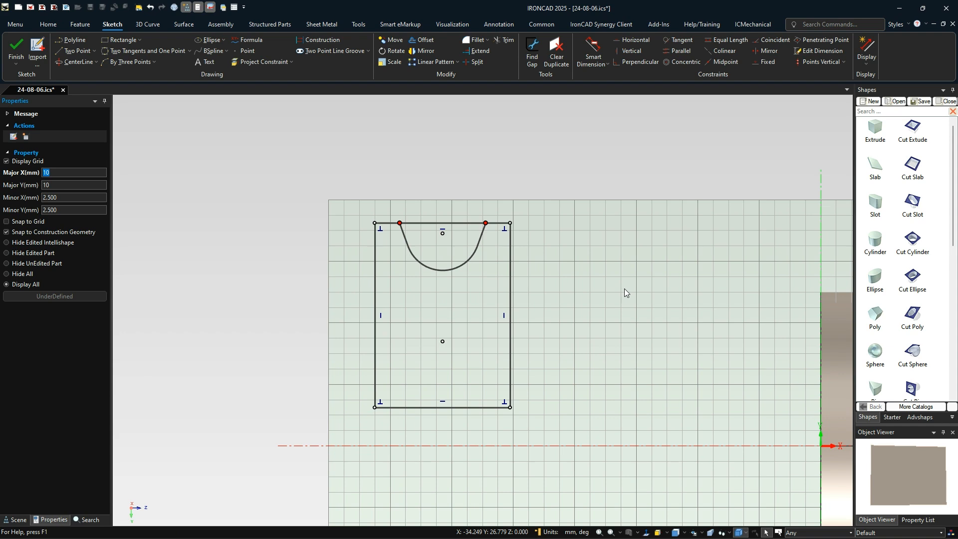
Trim the rectangle's top edge across the groove opening and delete the bottom edge
left_click(504, 40)
left_click(445, 223)
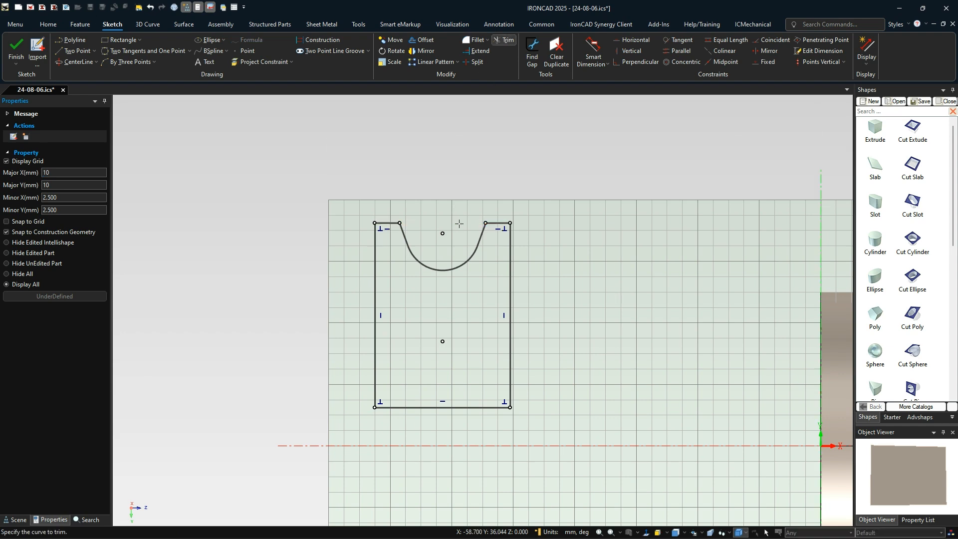
key("Escape")
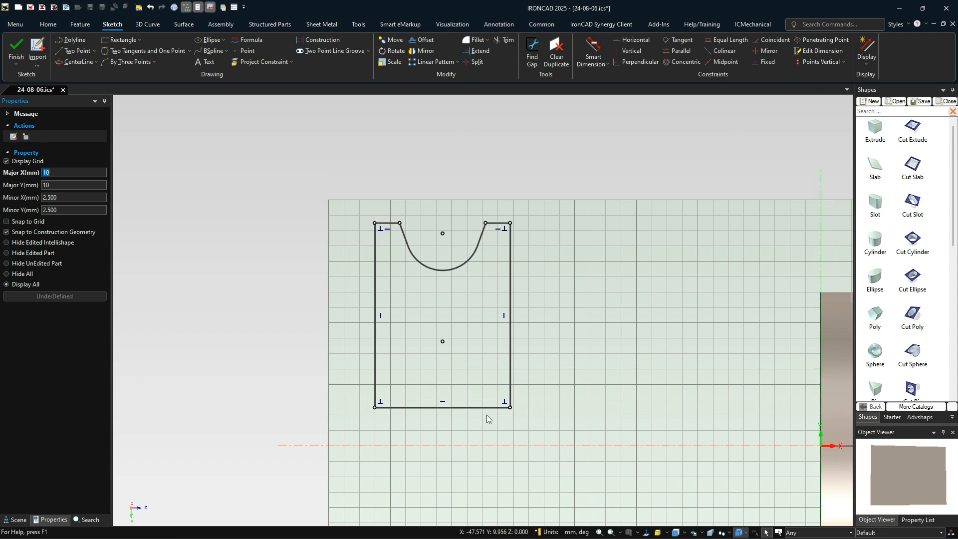
left_click(470, 407)
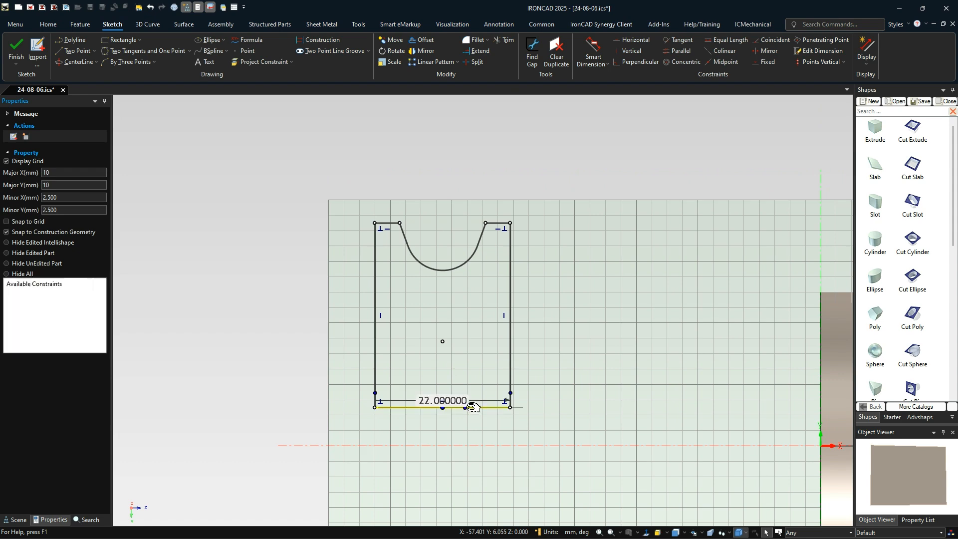
key("Delete")
Draw a horizontal centerline through the midpoints of the profile's two vertical sides
left_click_drag(329, 193, 586, 275)
left_click(76, 62)
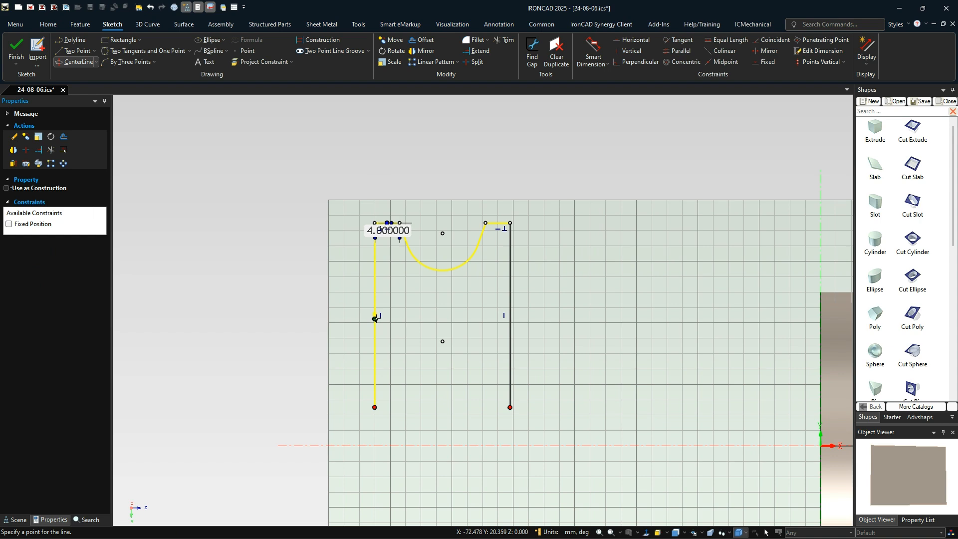
left_click(375, 315)
left_click(510, 315)
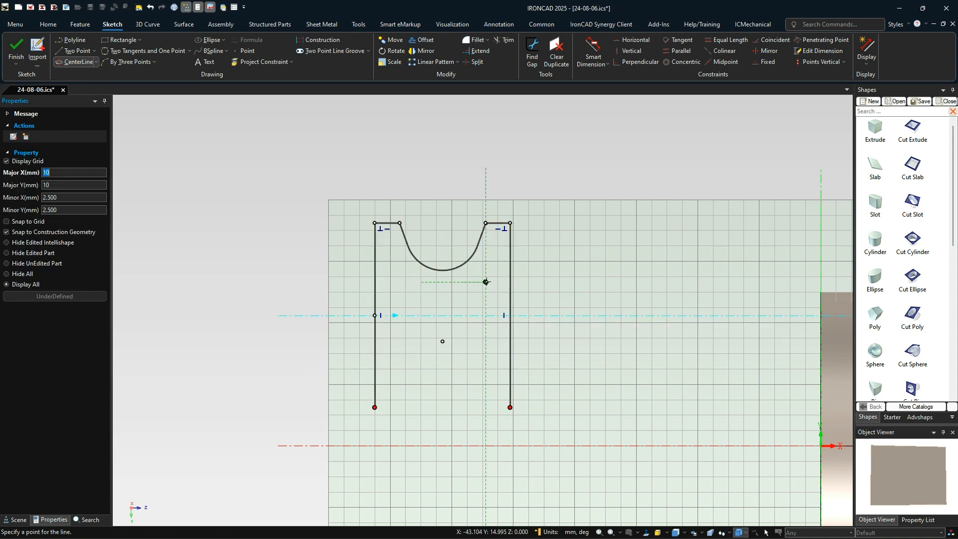
key("Escape")
Mirror a copy of the top edges and rounded groove about the horizontal centerline to close the profile
left_click_drag(315, 174, 569, 287)
left_click(423, 50)
left_click(424, 66)
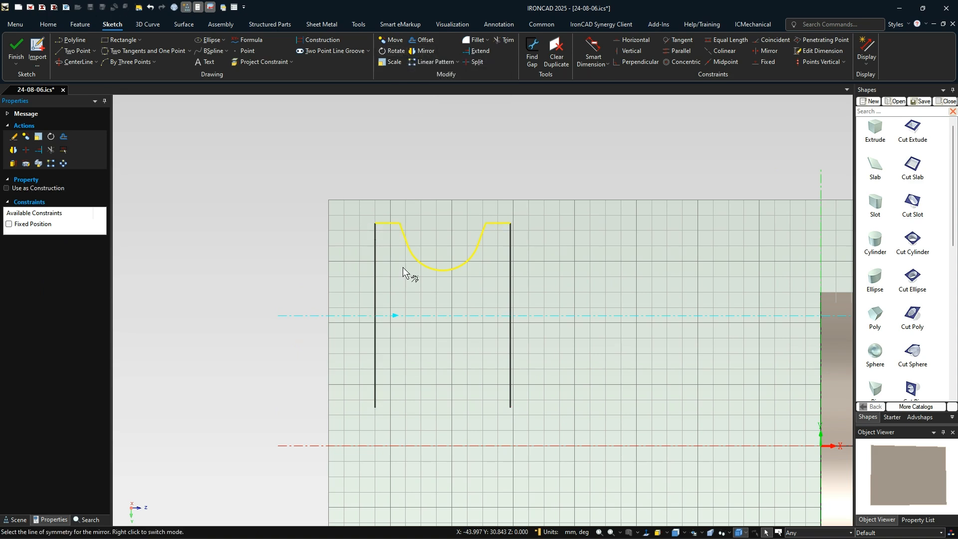
left_click(382, 315)
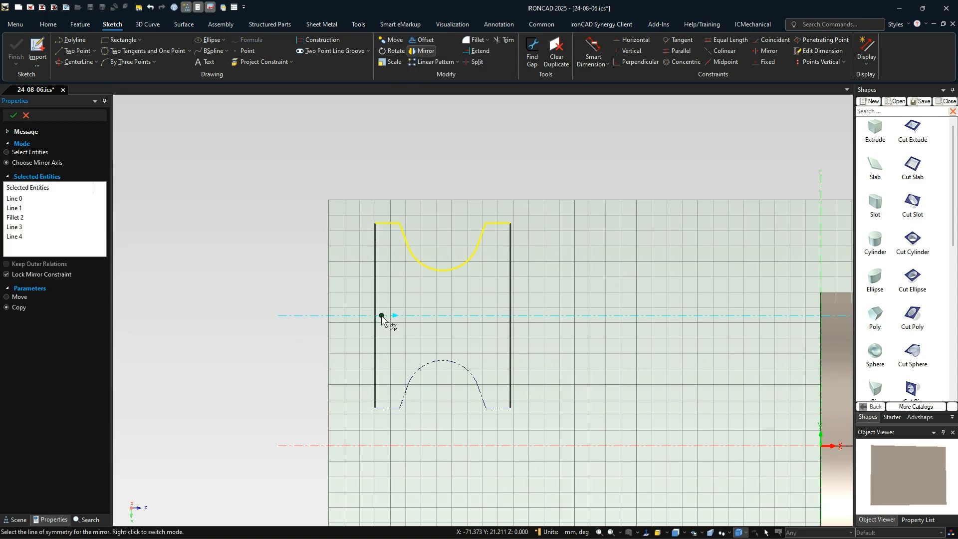
left_click(467, 372)
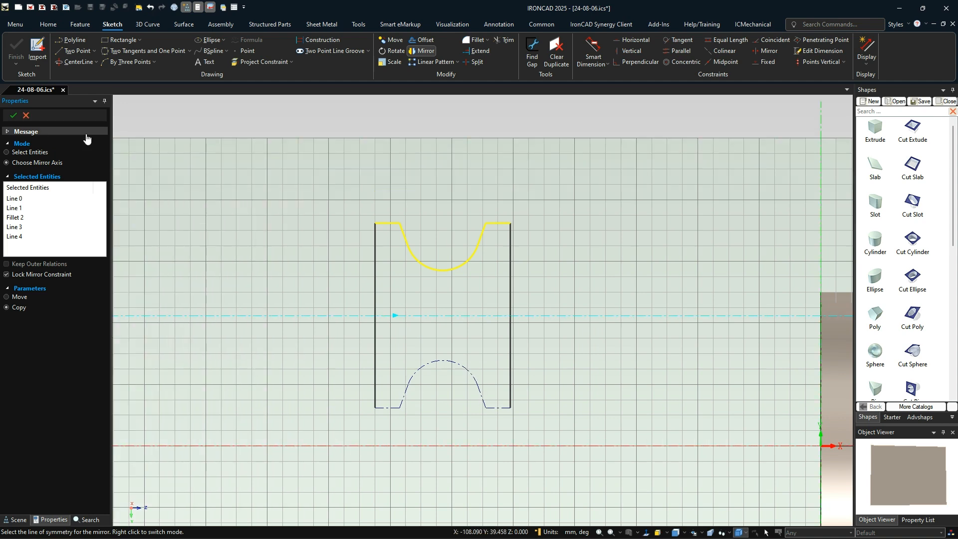
left_click(567, 400)
Hide the curve dimensions and move the whole profile so its left side's midpoint lies on the sketch origin
scroll(619, 393, "down", 4)
mouse_move(412, 248)
left_mouse_down()
mouse_move(522, 383)
mouse_move(532, 381)
left_mouse_up()
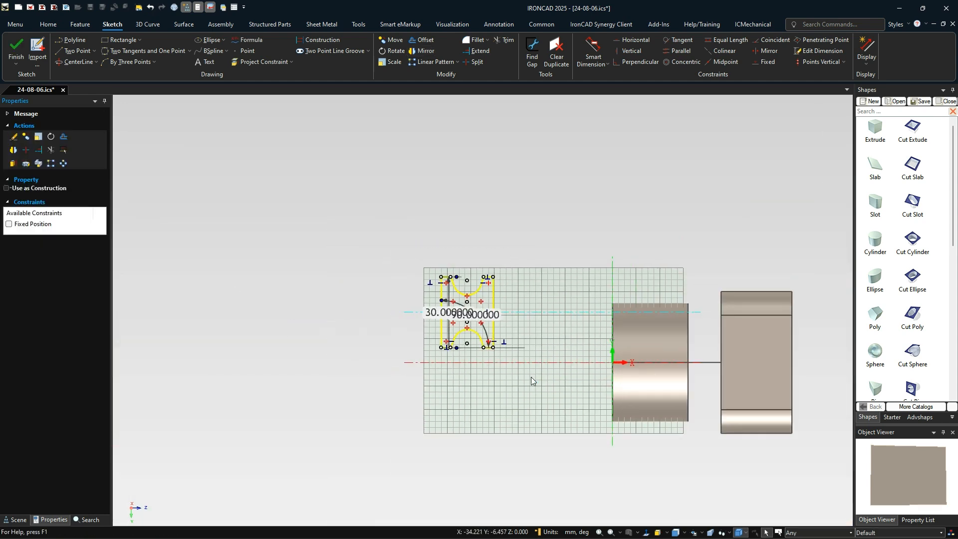
left_click(391, 40)
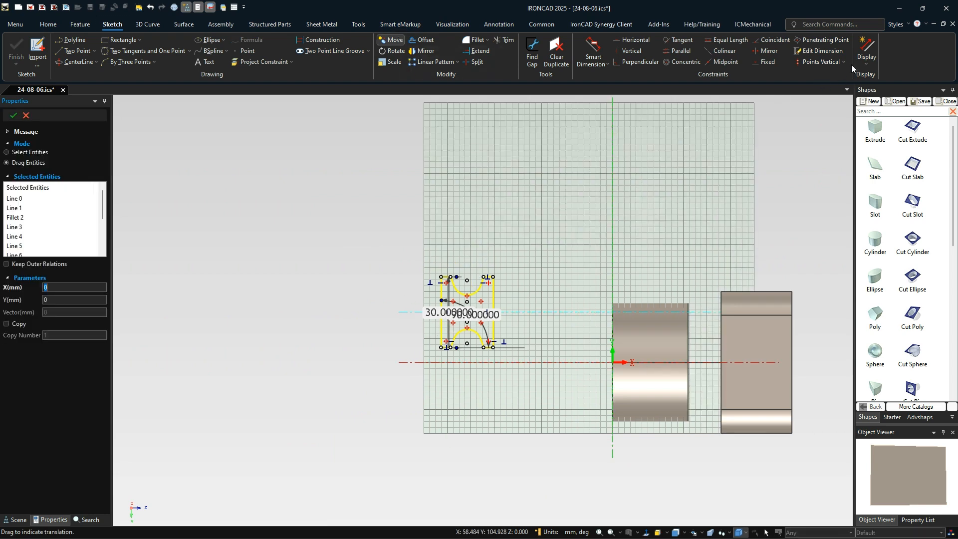
left_click(870, 63)
left_click(872, 77)
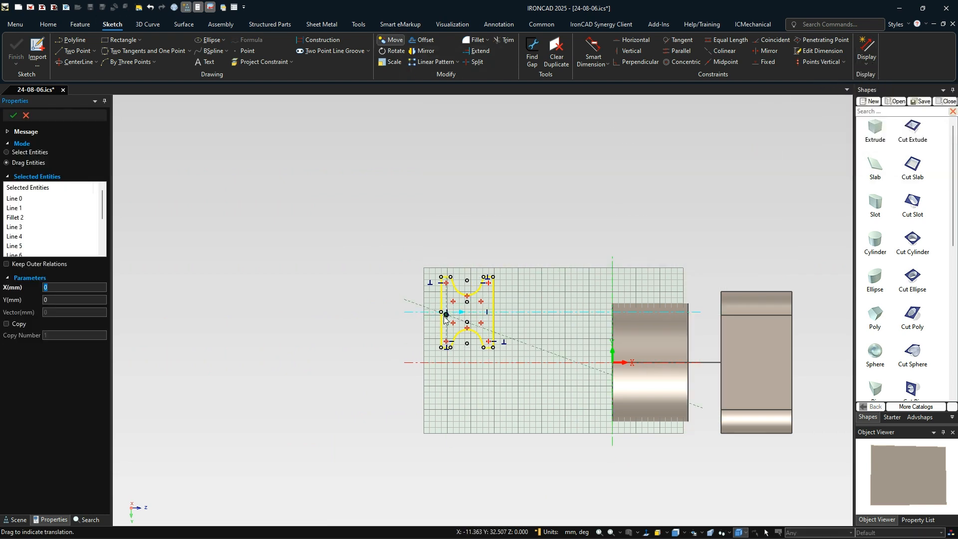
left_click_drag(441, 313, 612, 362)
left_click(13, 116)
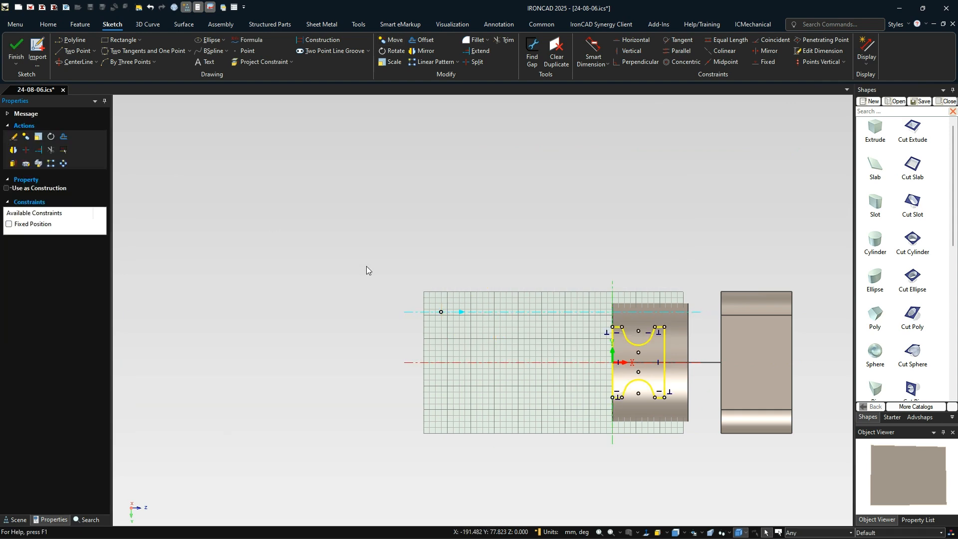
Finish the grooved profile sketch and sweep it along the handle path, adding material to the wrench part
left_click(16, 50)
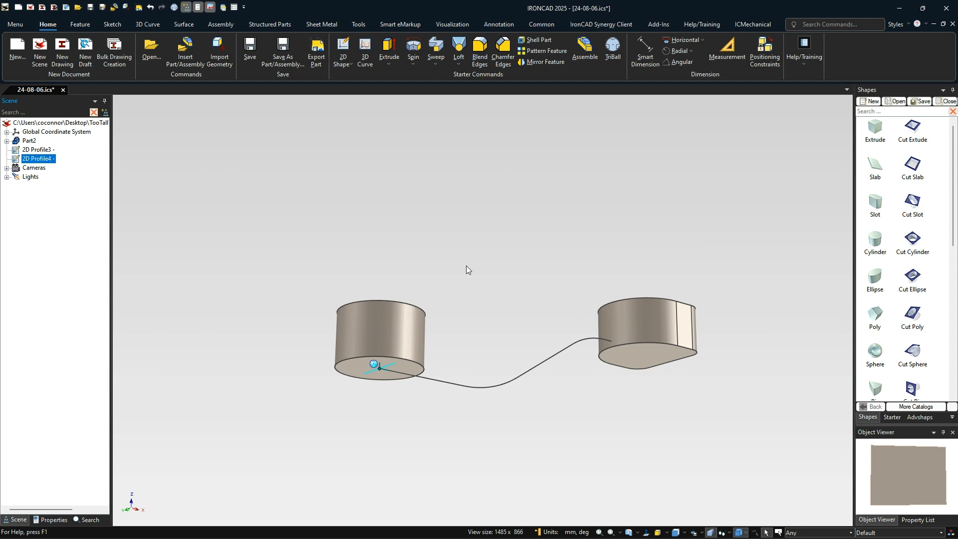
left_click(436, 49)
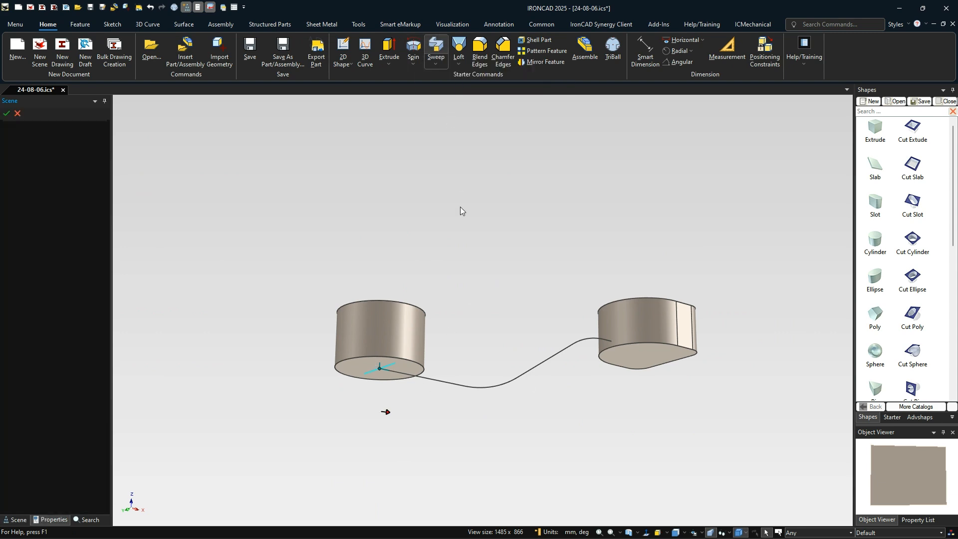
left_click(371, 340)
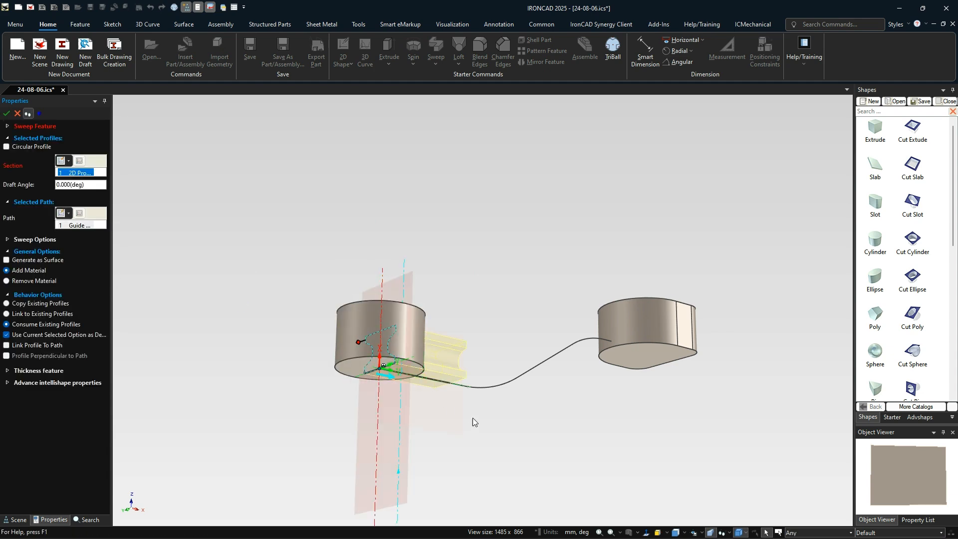
left_click(365, 358)
left_click(451, 384)
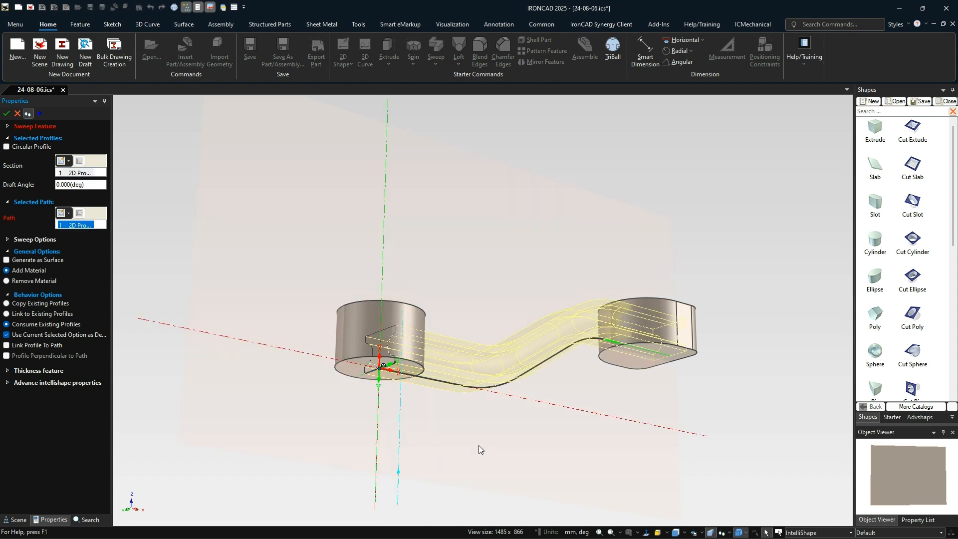
left_click(7, 114)
Place a cut extrude block at the centre of the round head's top face and set its length to 26 mm
middle_click_drag(562, 271, 383, 396)
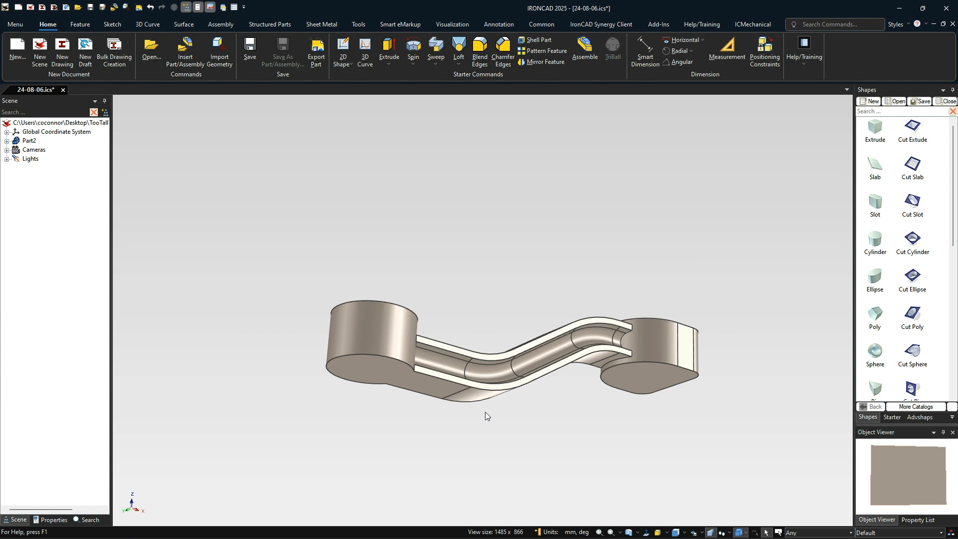
middle_click_drag(522, 372, 660, 233)
left_click_drag(913, 131, 402, 394)
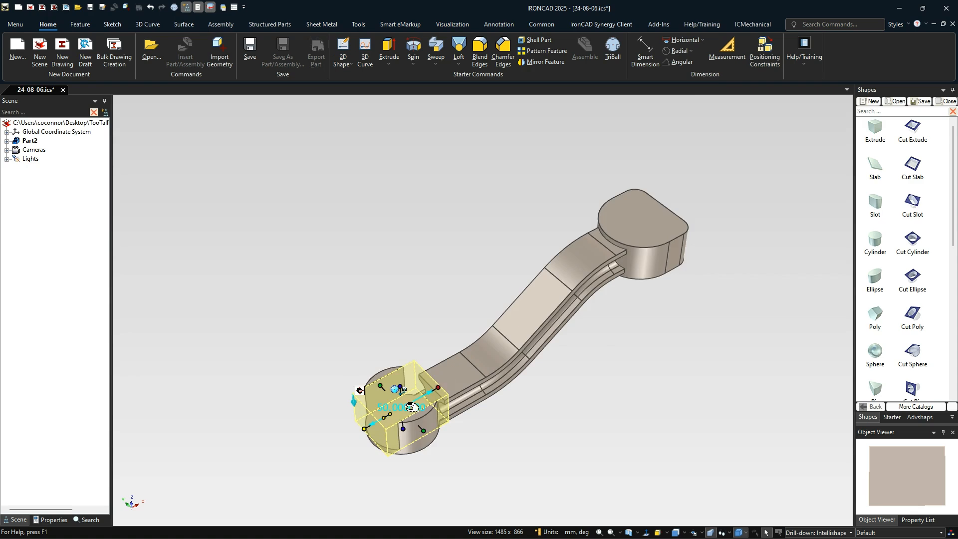
scroll(442, 385, "up", 5)
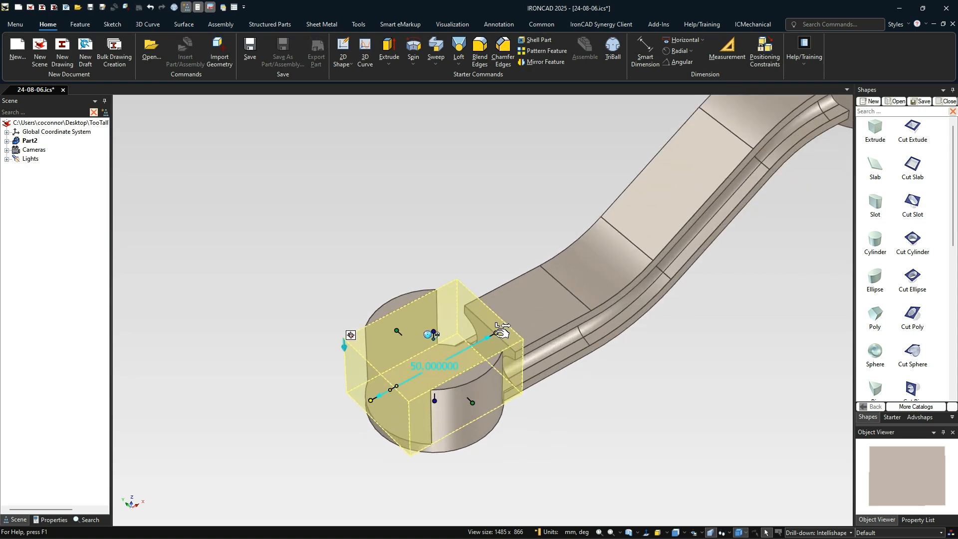
left_click_drag(500, 333, 517, 333)
type("36")
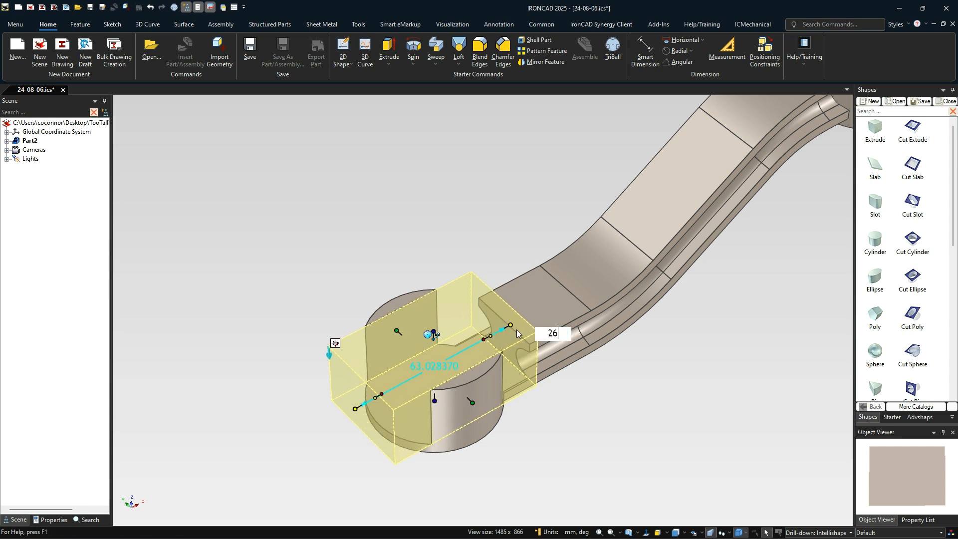
key("Return")
Set the square cut's width to 26 mm and extend its depth to the bottom of the round head
left_click_drag(471, 395, 483, 419)
type("26")
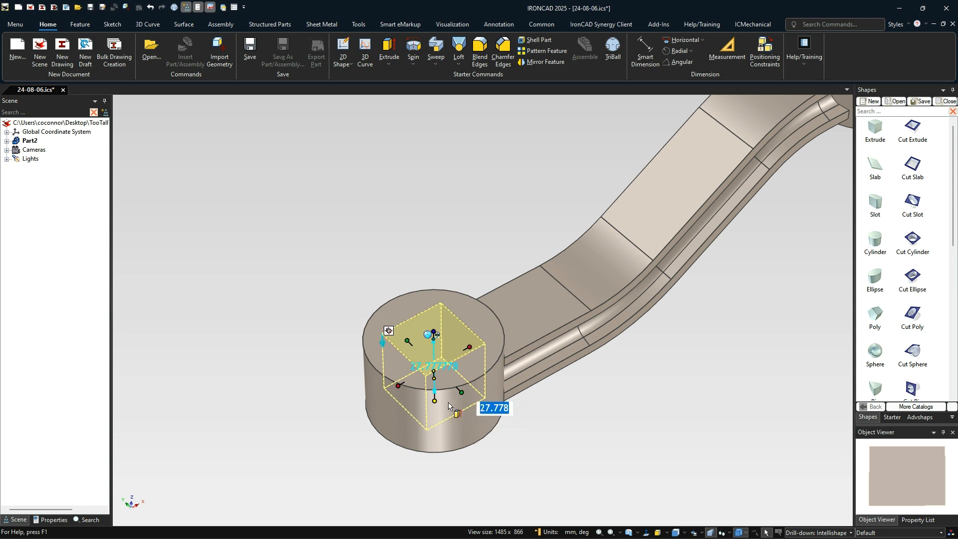
left_click_drag(437, 402, 435, 451)
left_click(687, 375)
Place a cut extrude block on the jaw head's top face at the midpoint of its flat end edge
scroll(703, 330, "down", 5)
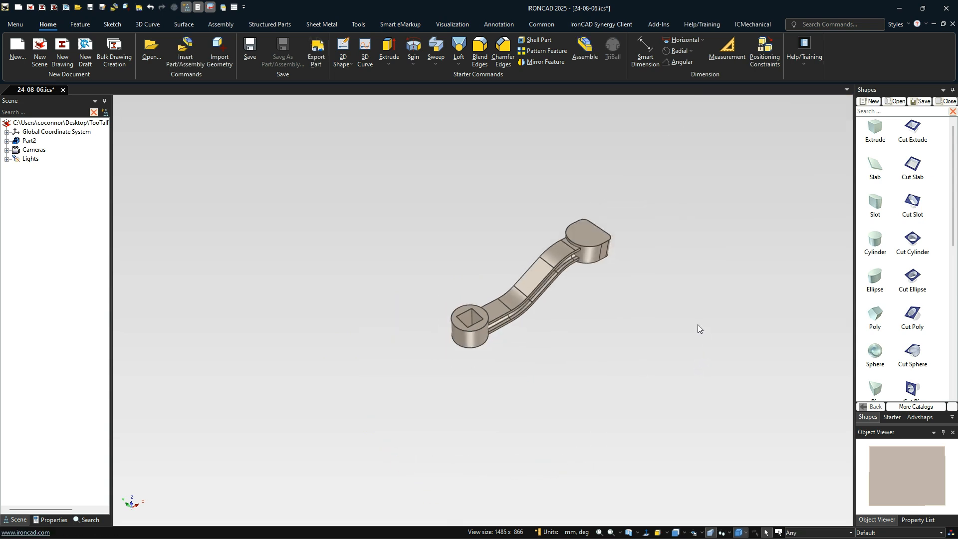
scroll(600, 241, "up", 3)
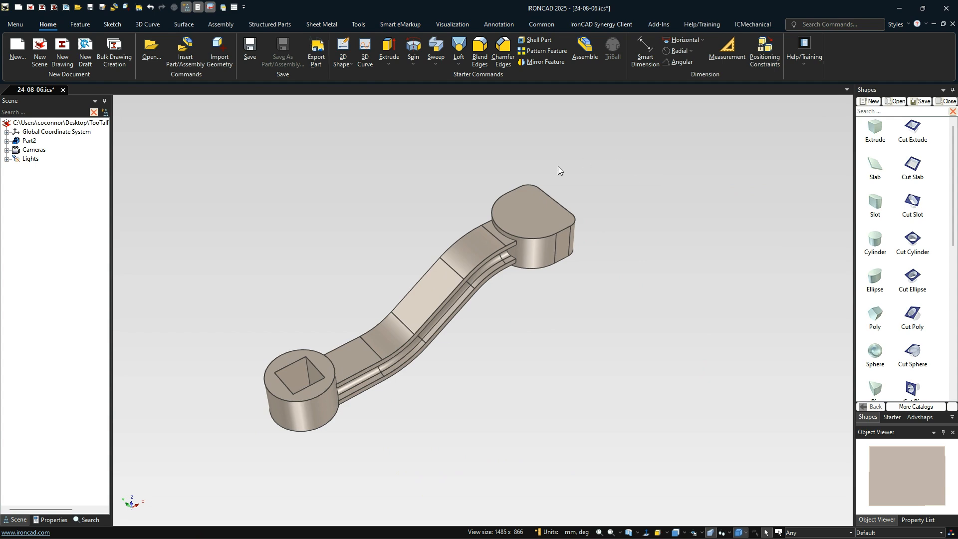
scroll(547, 223, "up", 1)
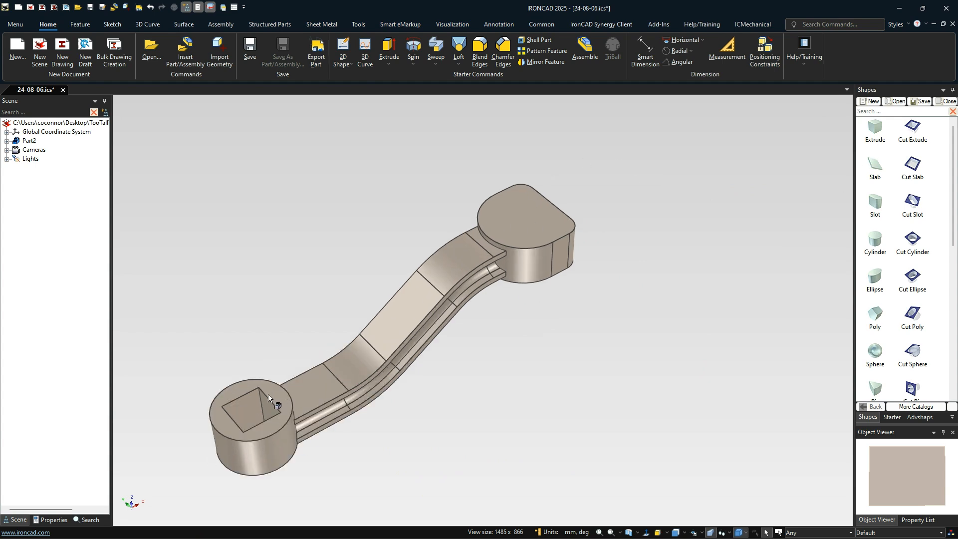
left_click_drag(916, 129, 535, 190)
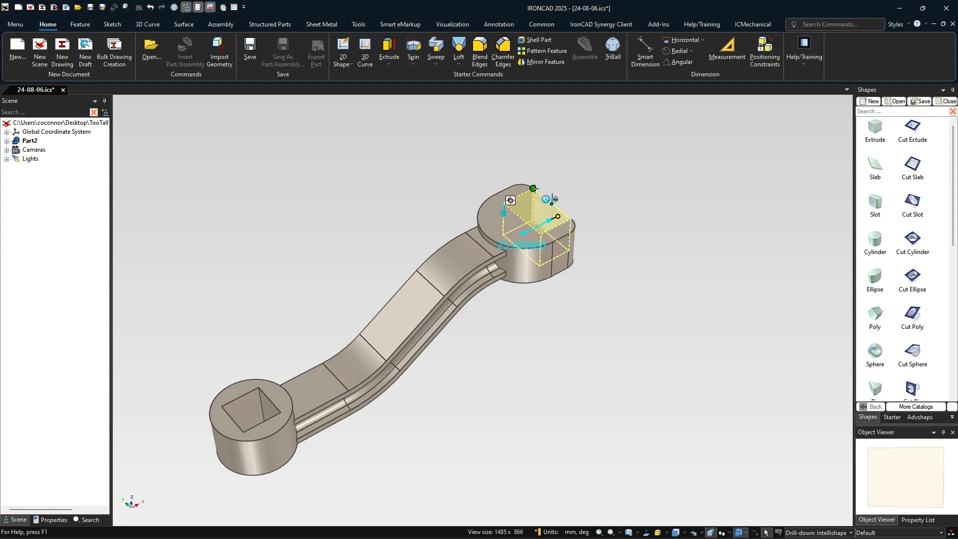
scroll(541, 244, "up", 2)
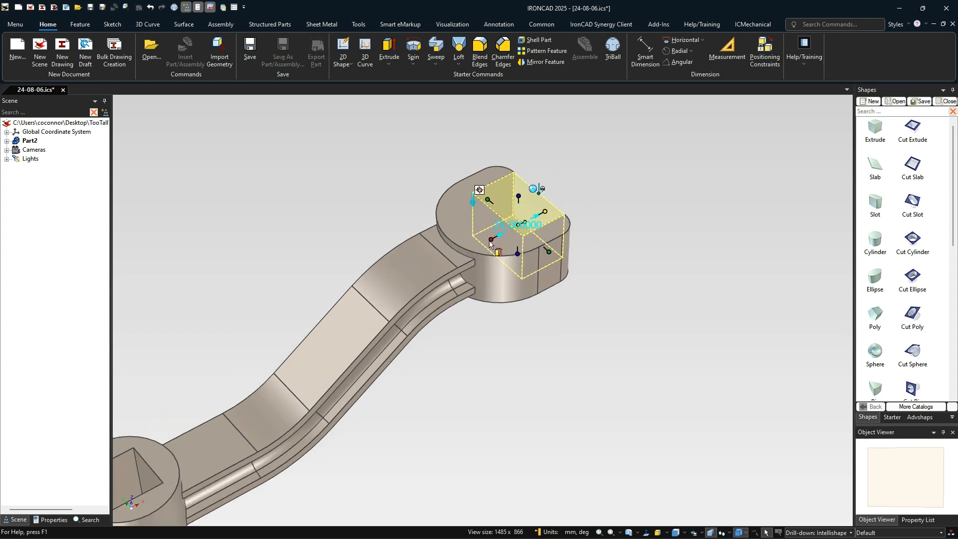
Narrow the jaw cut block, then set its depth to 30 mm and its length into the head to 36 mm
left_click_drag(550, 252, 570, 270)
key("ctrl+z")
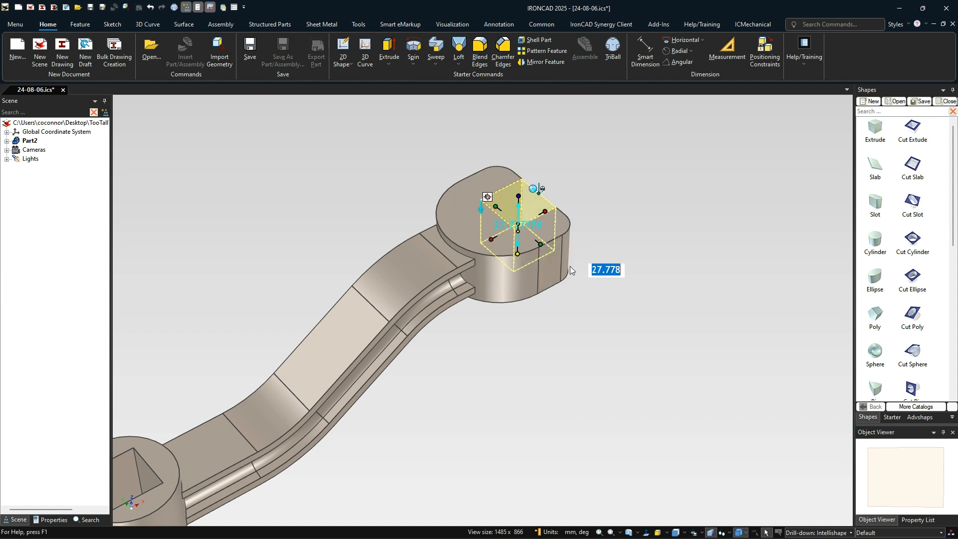
type("30")
key("Return")
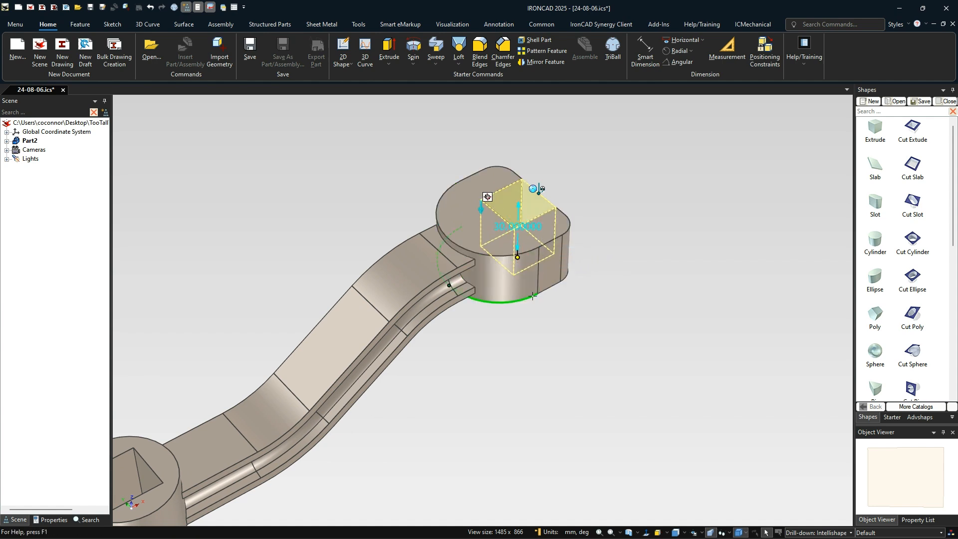
left_click(491, 241)
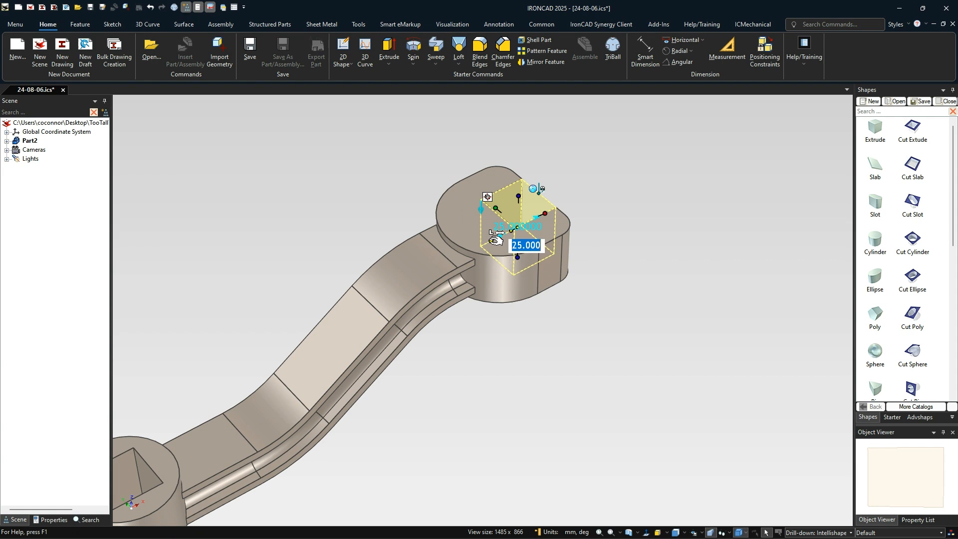
type("36")
key("Return")
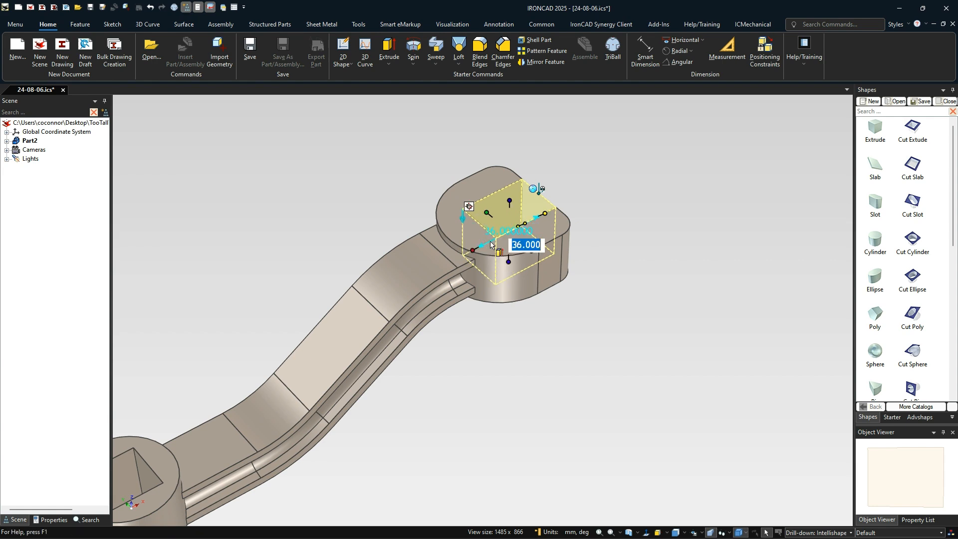
left_click(591, 361)
Start a constant blend on one inner corner edge of the jaw opening with a 7 mm radius
scroll(571, 378, "down", 3)
middle_click_drag(523, 391, 551, 338)
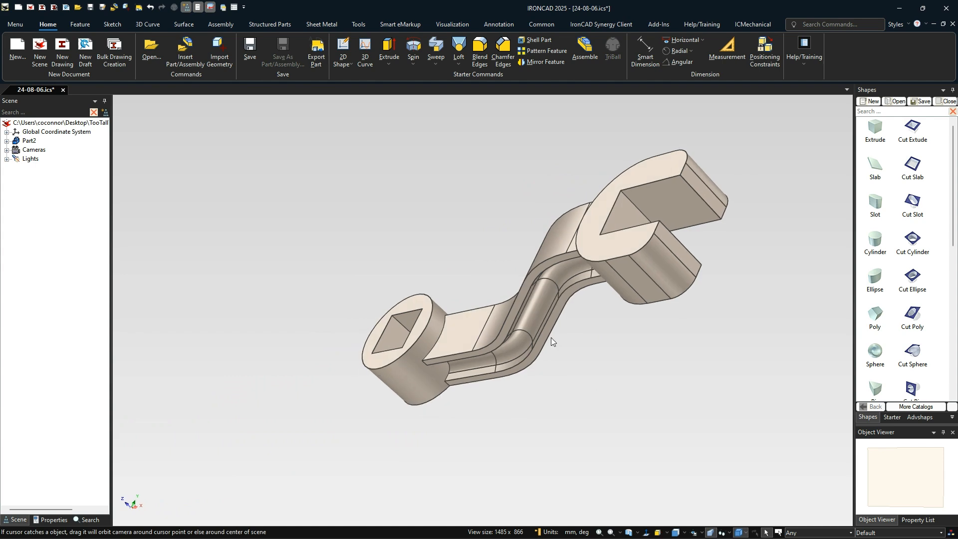
scroll(696, 223, "up", 3)
middle_click_drag(656, 318, 660, 263)
left_click(622, 217)
left_click(623, 215)
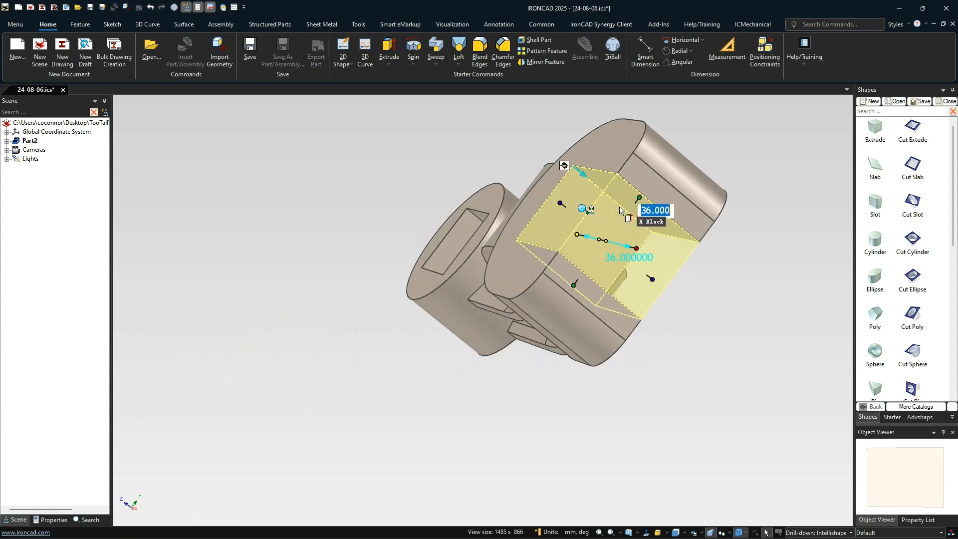
left_click(621, 205)
right_click(622, 208)
left_click(644, 215)
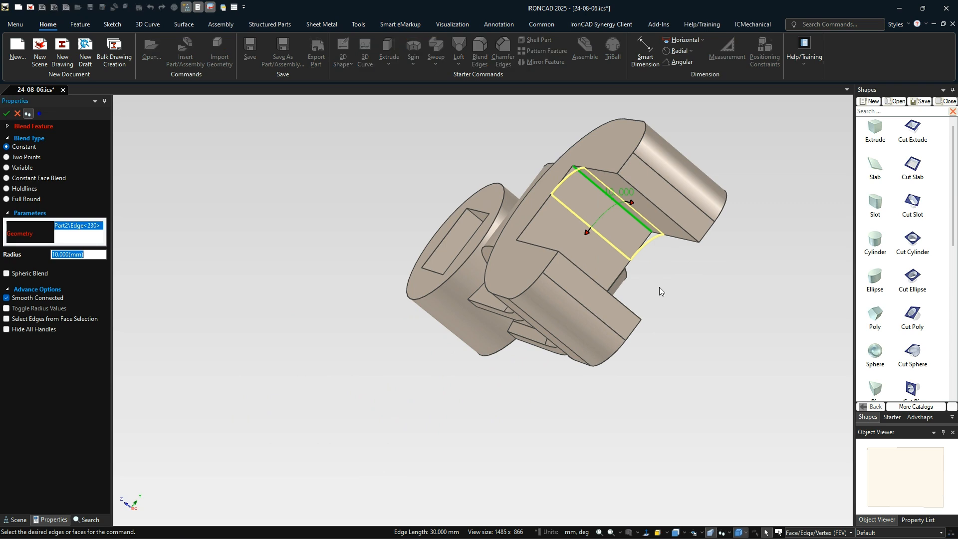
type("7")
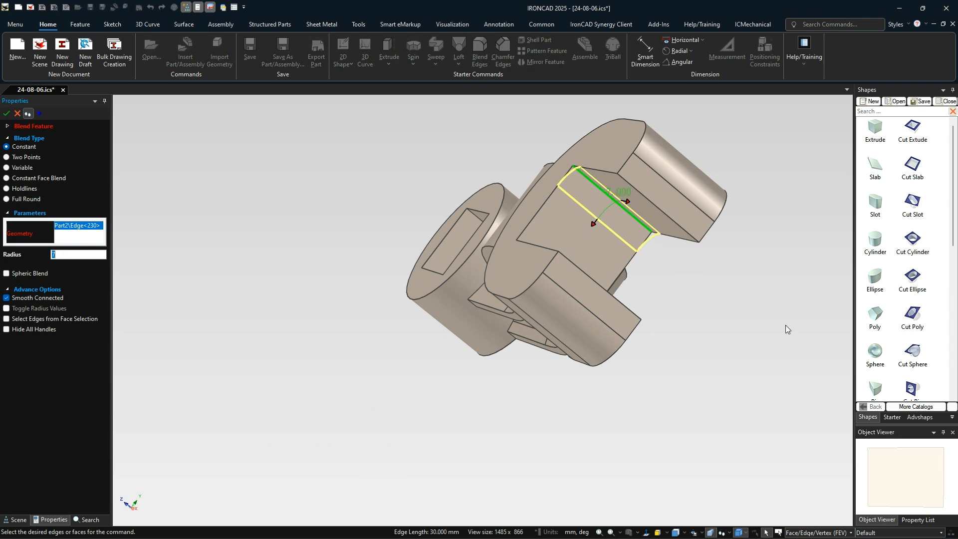
Add the opposite inner corner edge of the jaw opening to the 7 mm blend and apply it
middle_click_drag(737, 365, 652, 334)
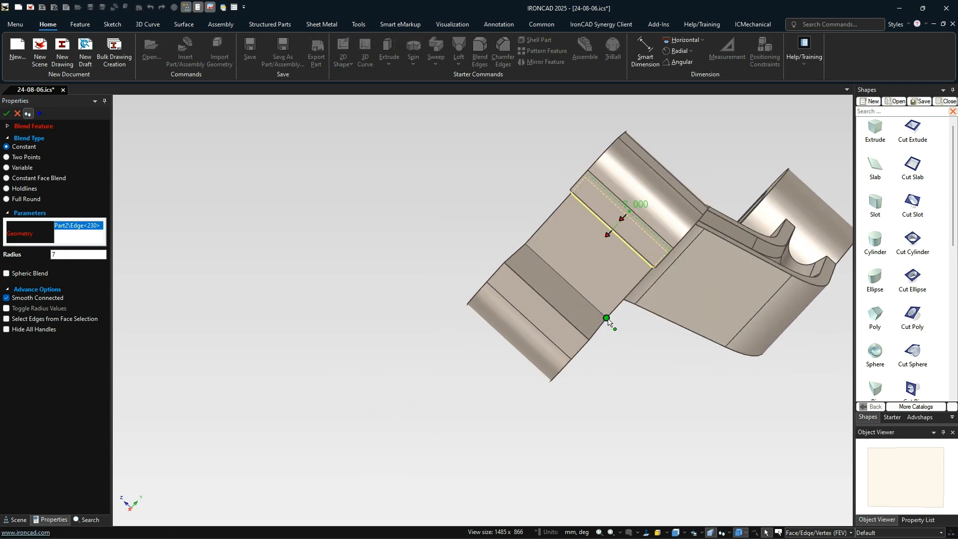
left_click(592, 304)
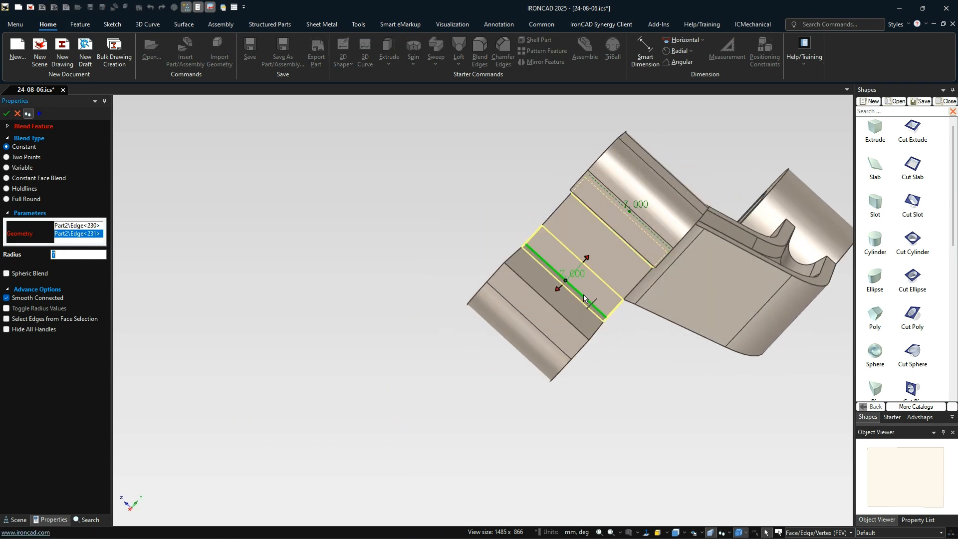
right_click(636, 375)
left_click(659, 116)
Select the finished wrench part, set its mass density to 7800 and check its computed mass
middle_click_drag(631, 369, 775, 339)
middle_click_drag(604, 413, 513, 453)
scroll(606, 412, "down", 5)
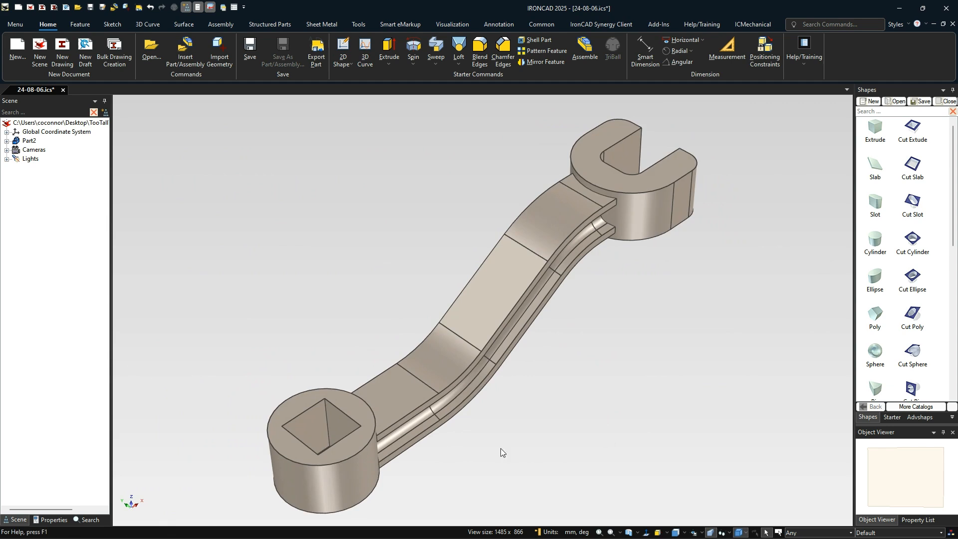
left_click(461, 357)
left_click(50, 519)
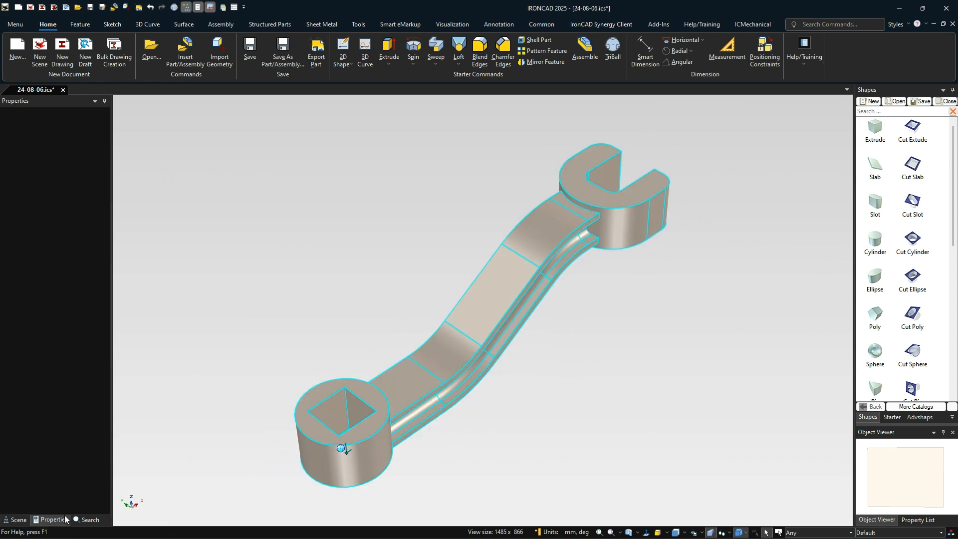
left_click(74, 370)
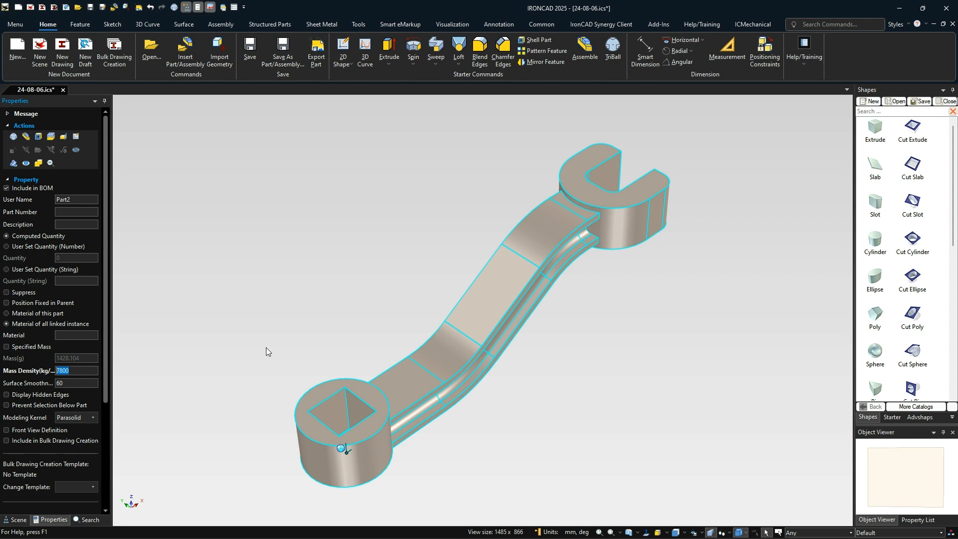
left_click(338, 281)
mouse_move(564, 432)
middle_mouse_down()
mouse_move(559, 408)
mouse_move(494, 332)
mouse_move(552, 336)
mouse_move(549, 425)
middle_mouse_up()
middle_click_drag(600, 259, 486, 349)
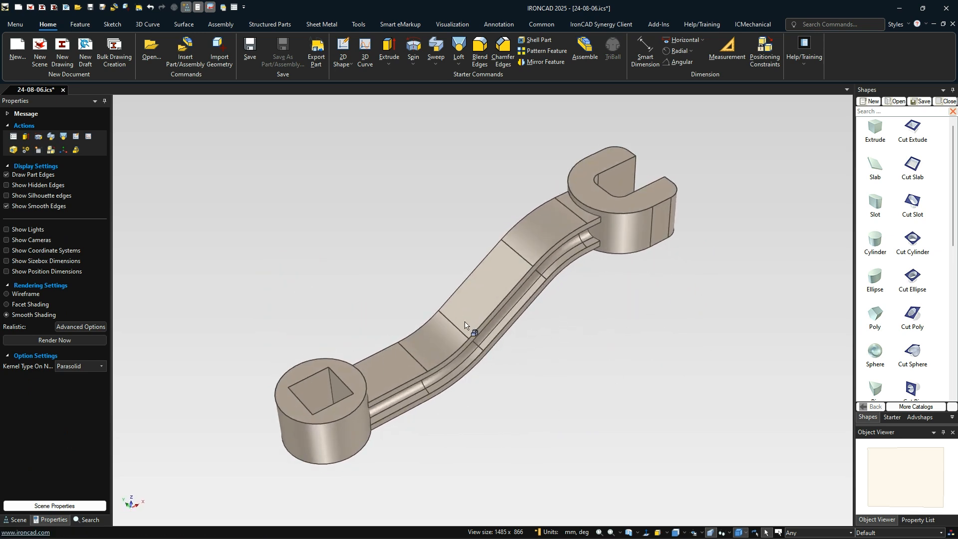